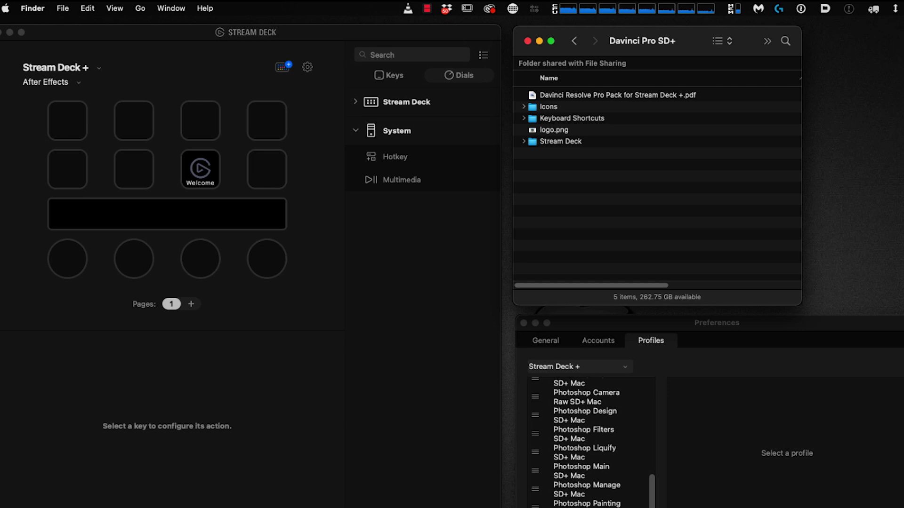
Switch to DaVinci Resolve, open Keyboard Customization and start importing a keyboard preset
key("super+Tab")
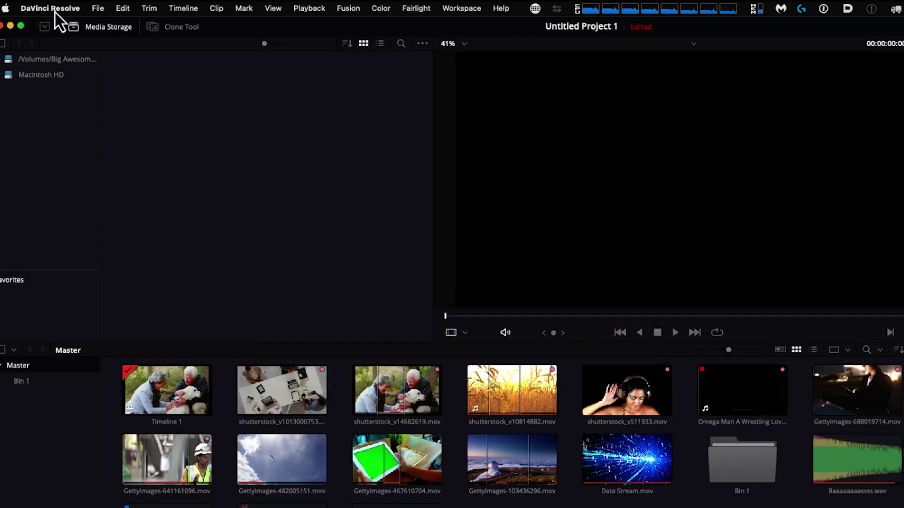
left_click(55, 11)
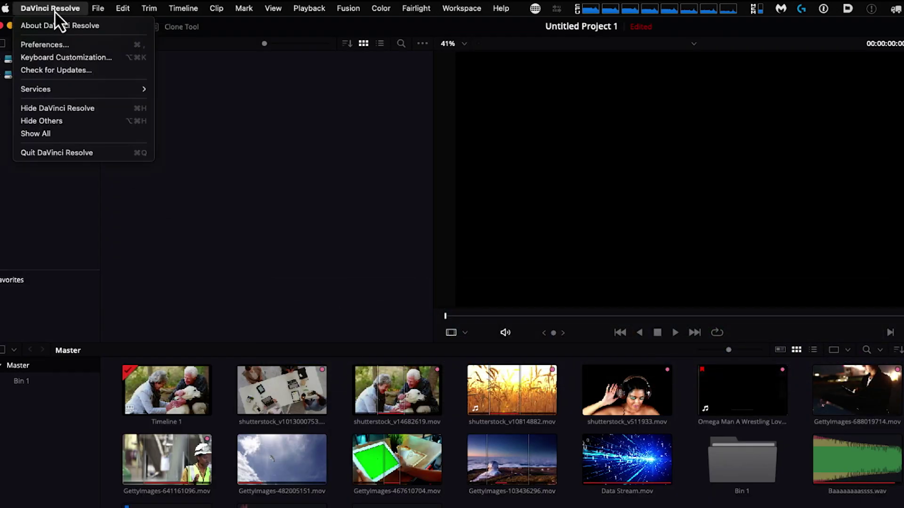
left_click(66, 57)
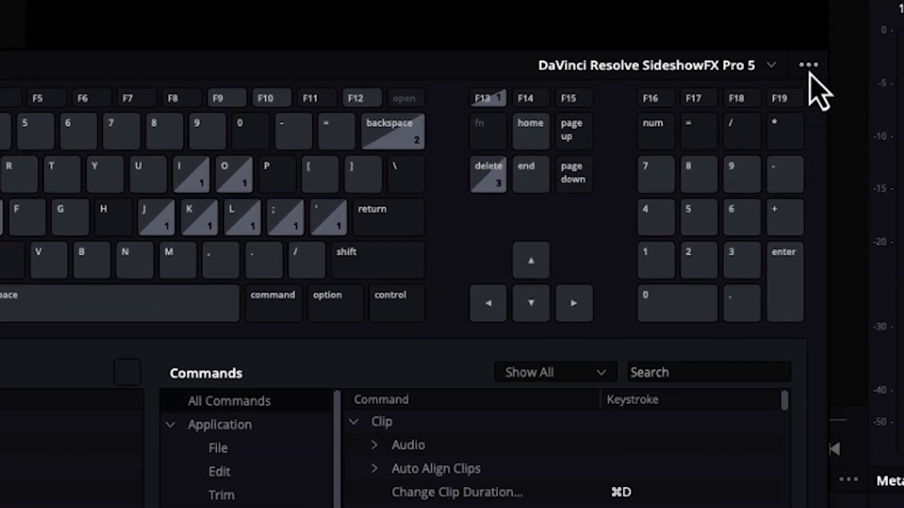
left_click(809, 71)
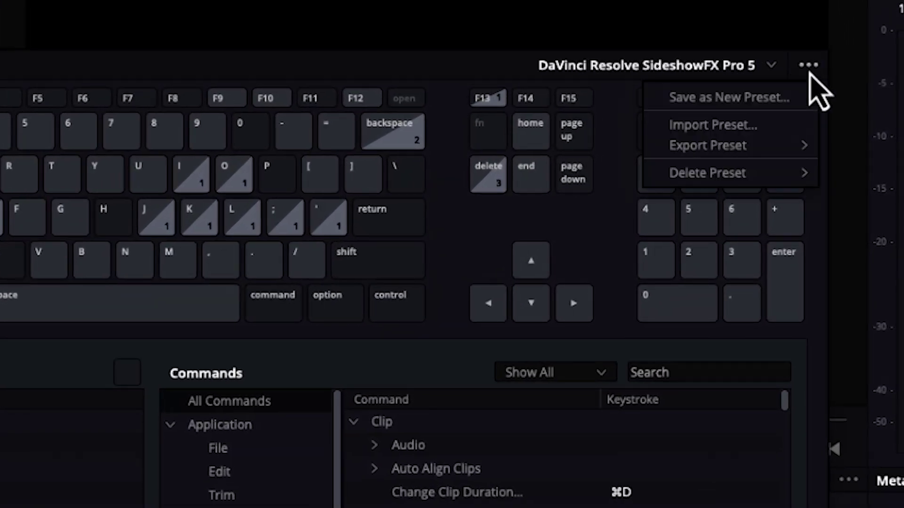
left_click(756, 126)
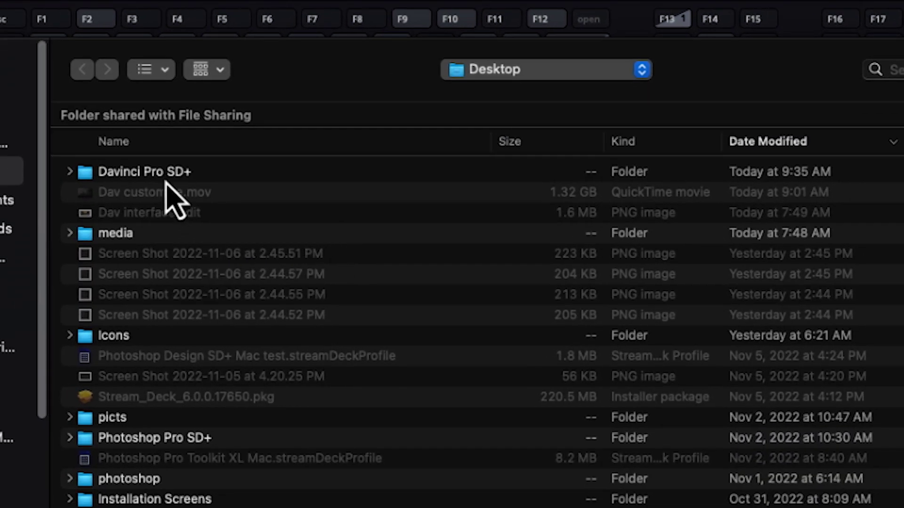
Browse to the Mac folder inside Davinci Pro SD+ > Keyboard Shortcuts for the preset import, and finish with Keyboard Customization
double_click(162, 175)
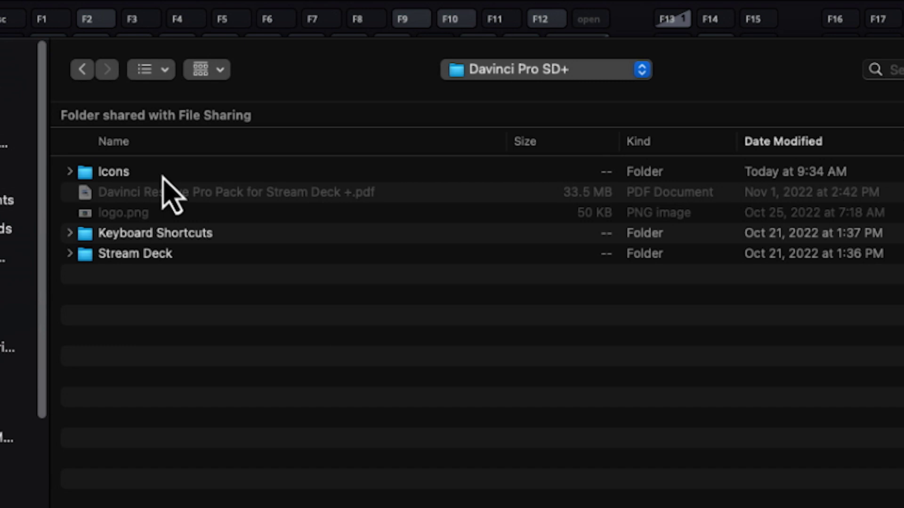
double_click(185, 235)
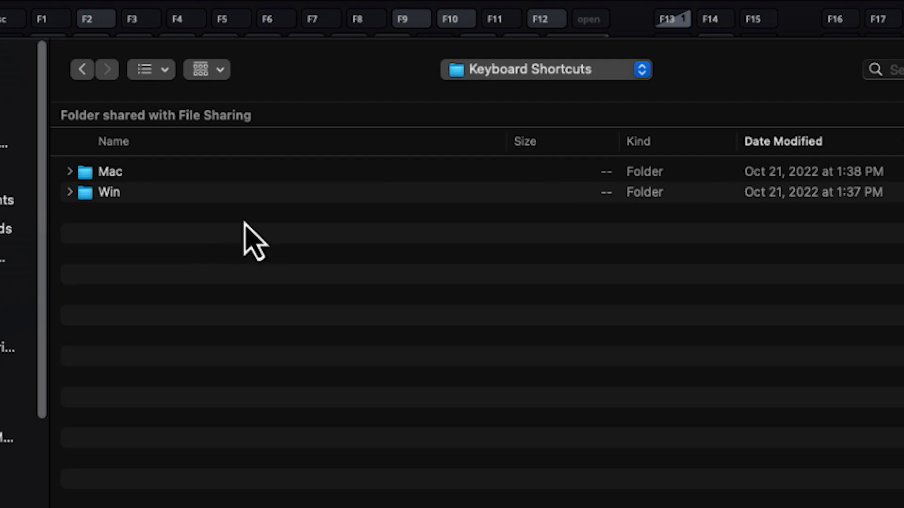
left_click(69, 179)
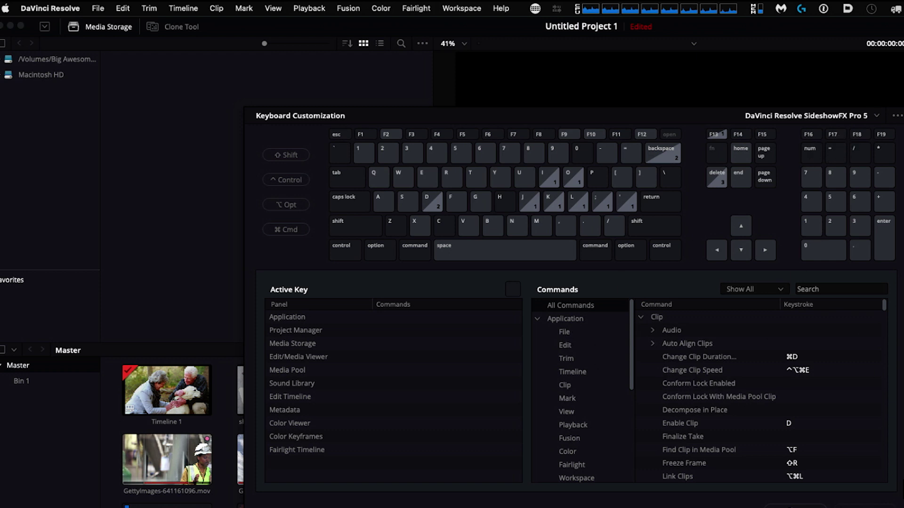
left_click(796, 505)
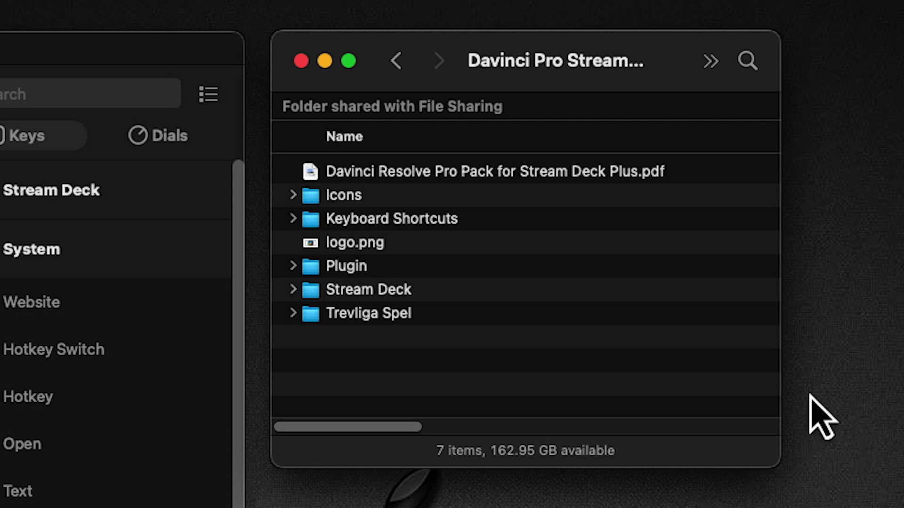
Examine the contents of the pack's Plugin and Trevliga Spel folders, including the Mouse Plugin subfolder
left_click(293, 267)
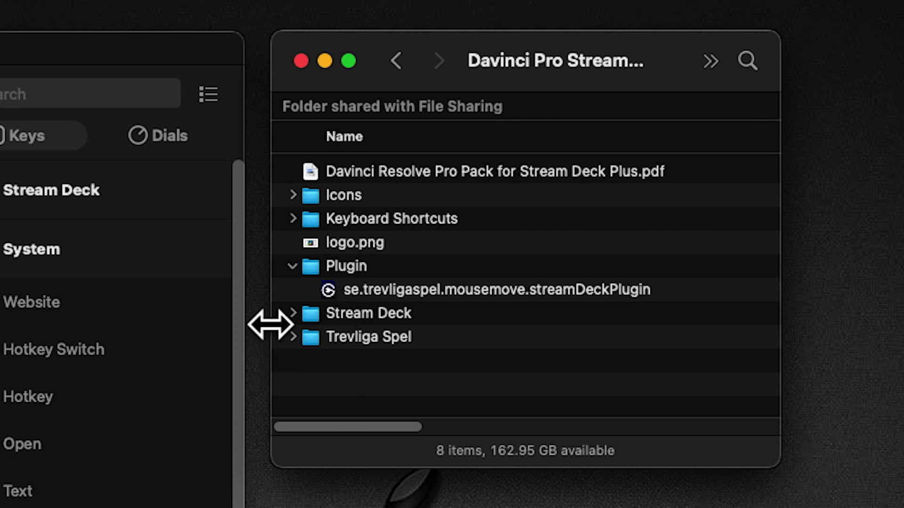
left_click(292, 267)
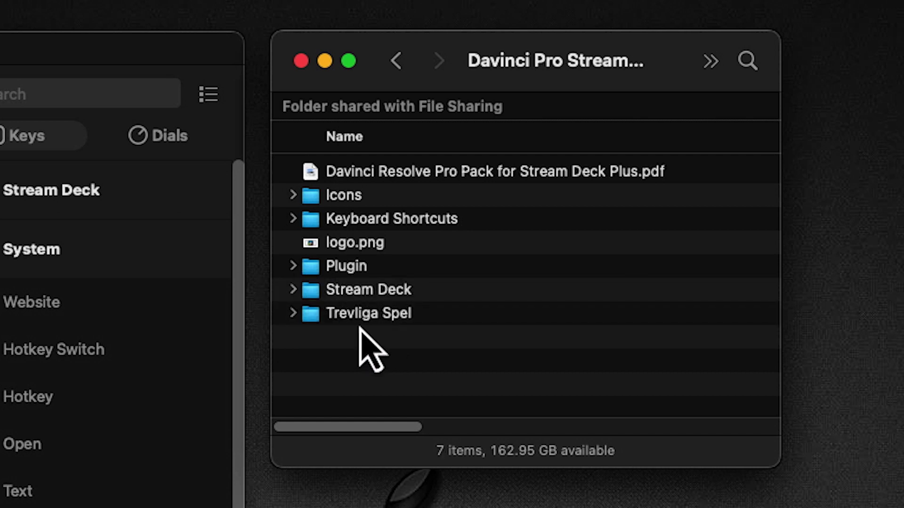
left_click(294, 314)
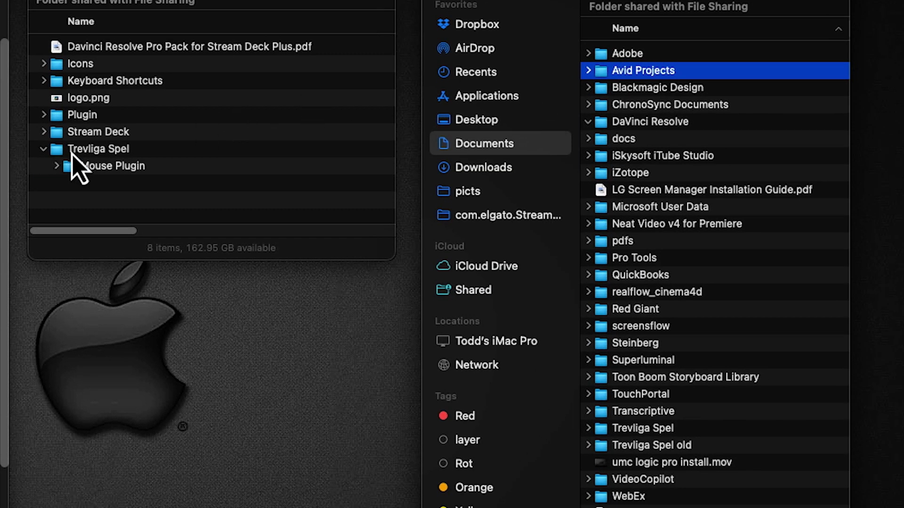
left_click_drag(74, 151, 108, 165)
left_click(186, 158)
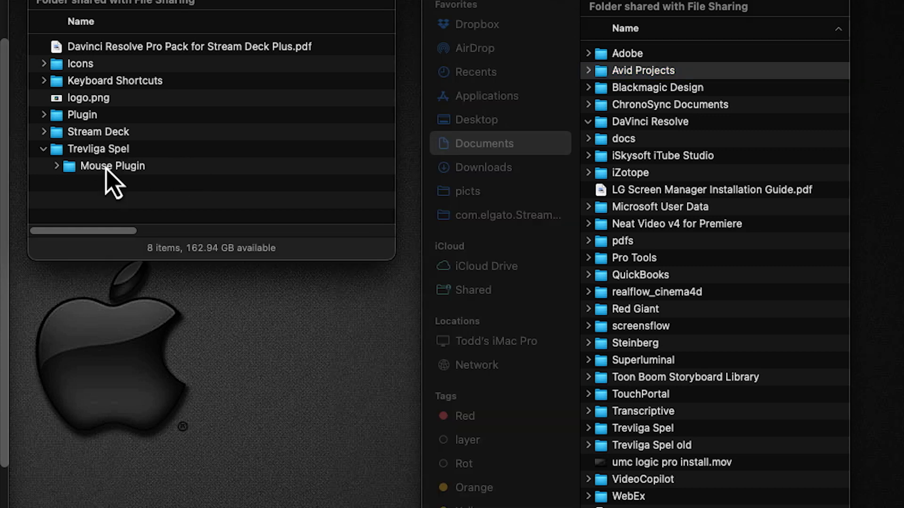
left_click_drag(112, 171, 120, 185)
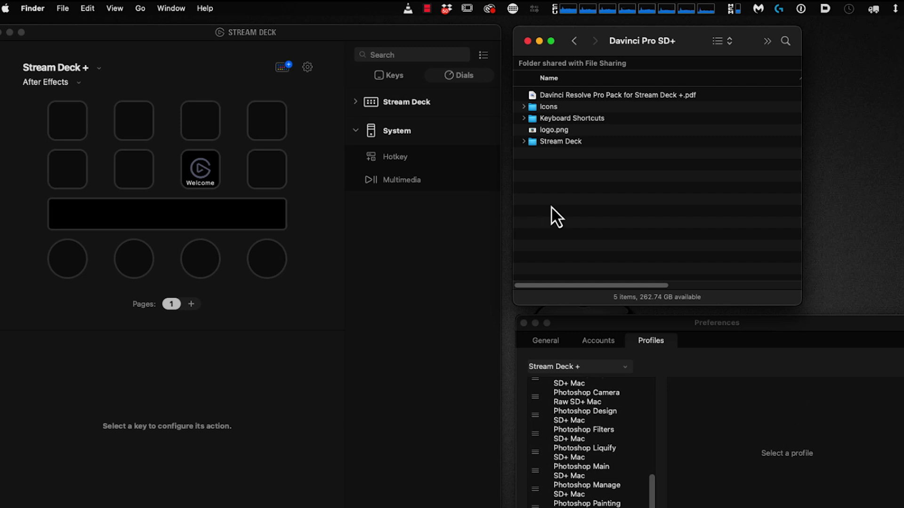
Expand the Stream Deck folder and its Mac subfolder within the Davinci Pro SD+ folder
left_click(258, 230)
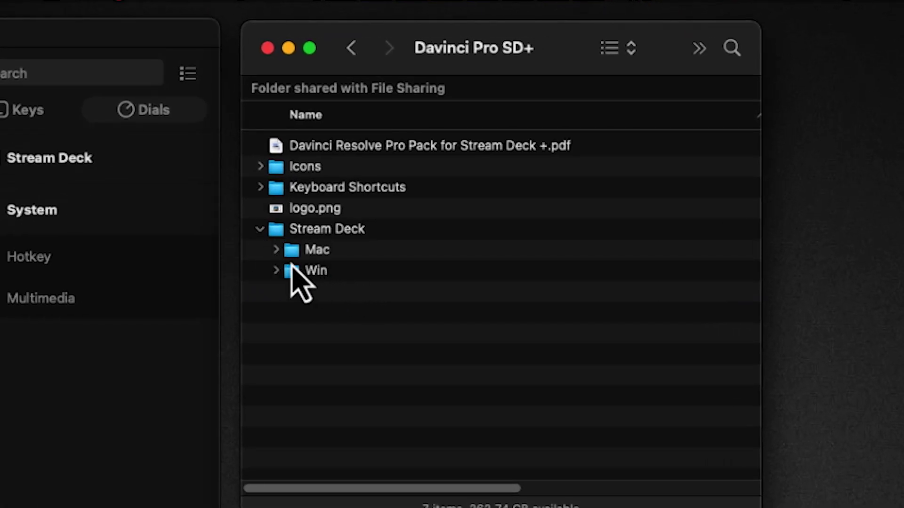
left_click(276, 250)
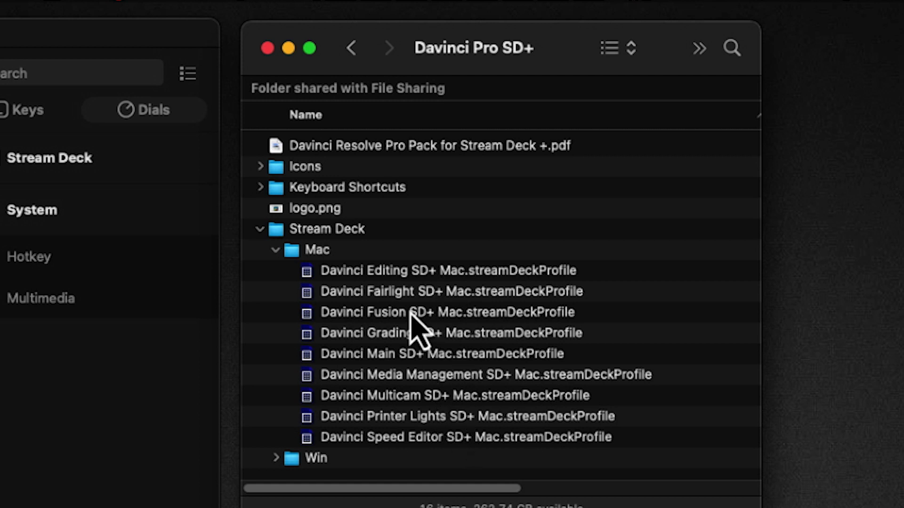
left_click(393, 273)
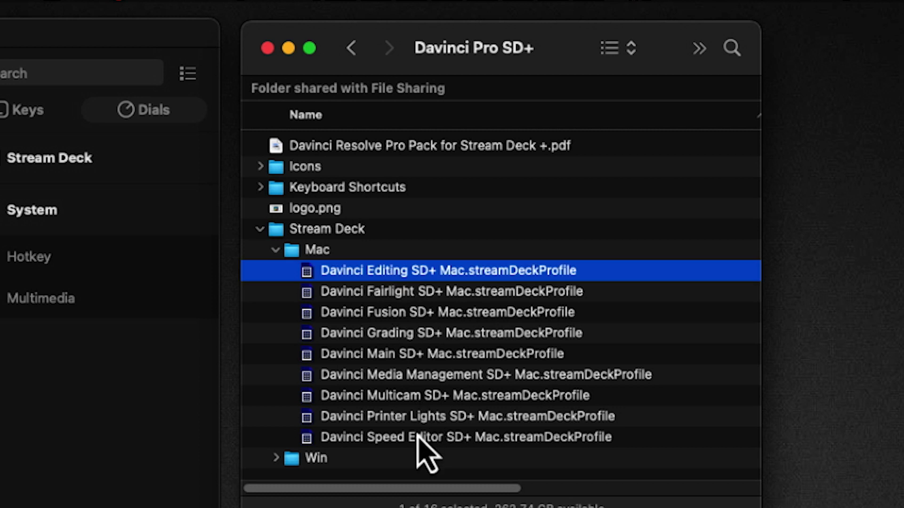
left_click(417, 438, "shift")
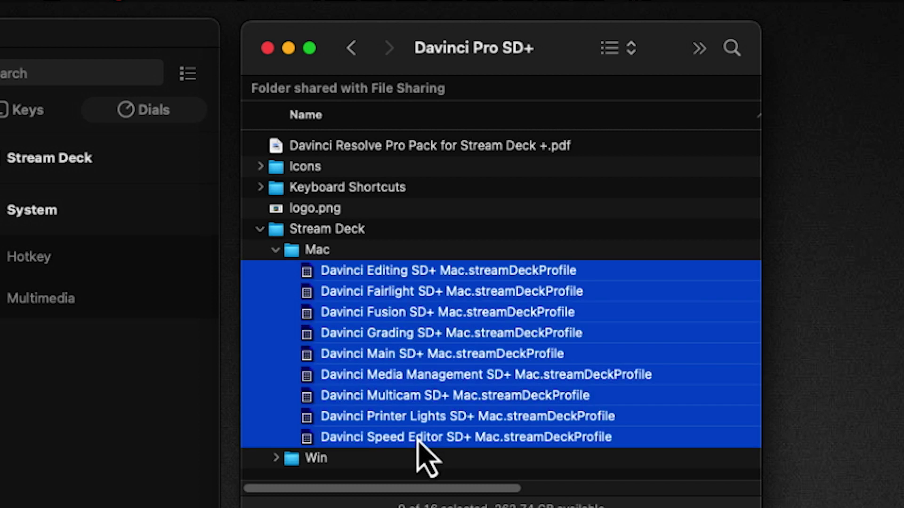
right_click(365, 348)
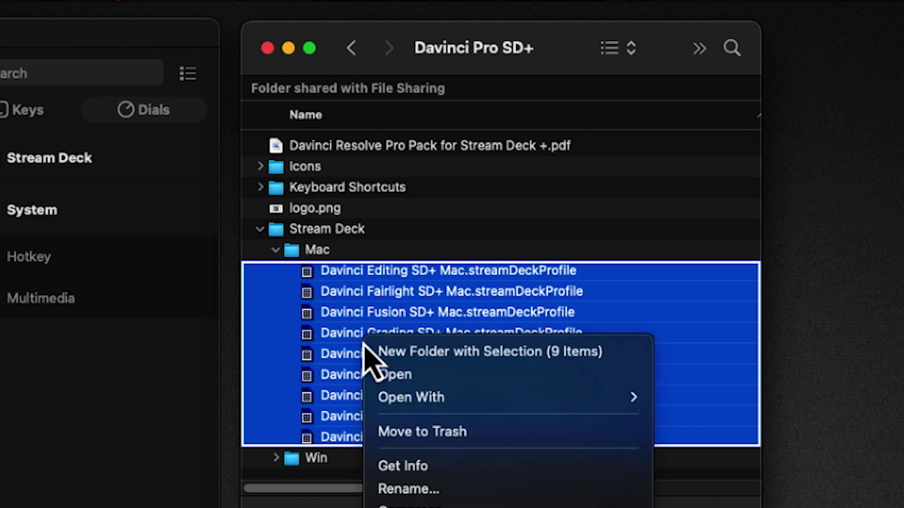
mouse_move(475, 400)
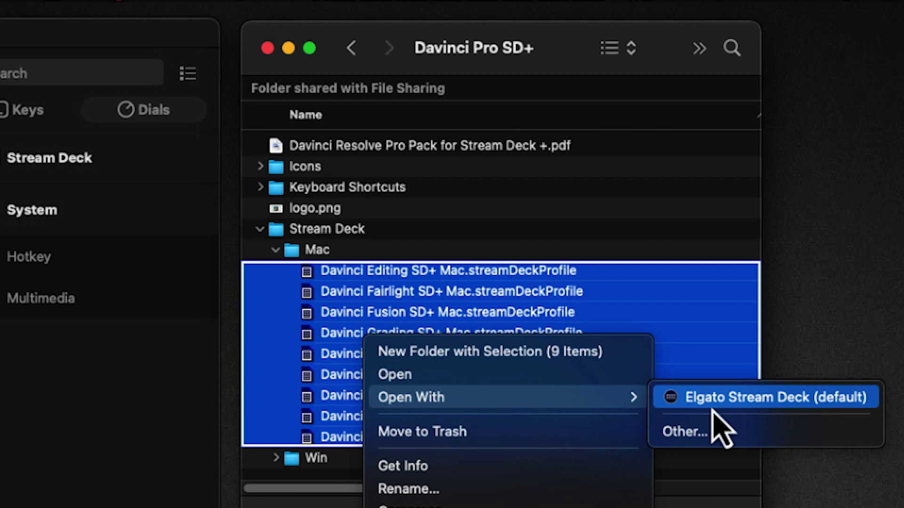
key("Escape")
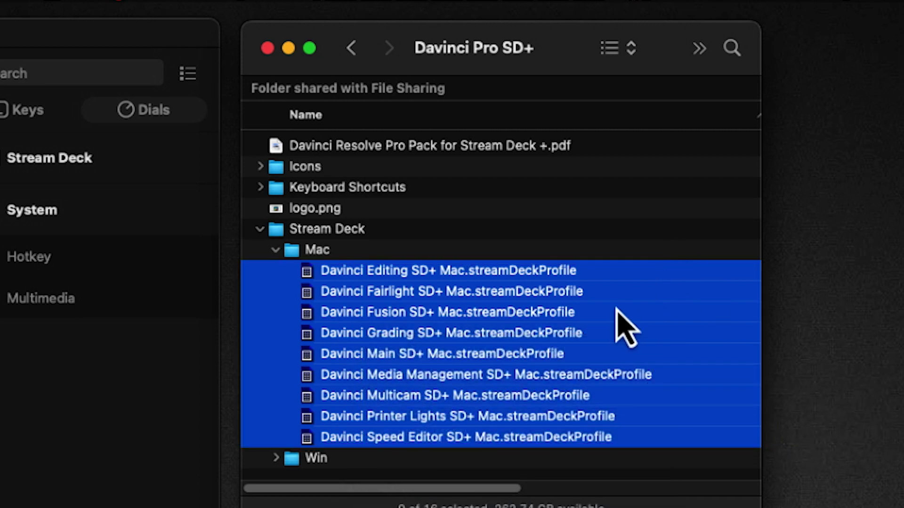
key("Left")
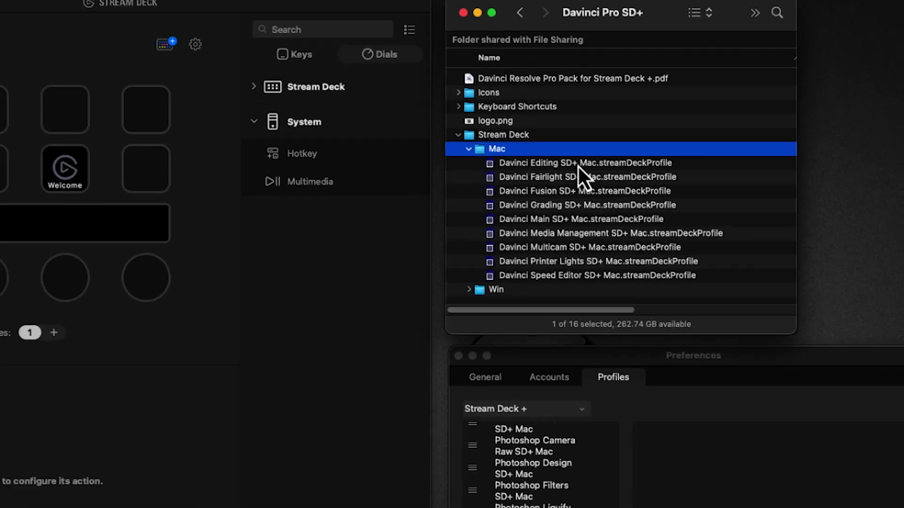
Import the nine Davinci SD+ Mac profiles one by one, from Editing to Speed Editor, and check the Stream Deck + profile list
left_click(438, 273)
double_click(613, 155)
double_click(612, 165)
double_click(611, 175)
double_click(613, 184)
double_click(608, 195)
double_click(609, 207)
double_click(611, 217)
double_click(613, 229)
double_click(613, 240)
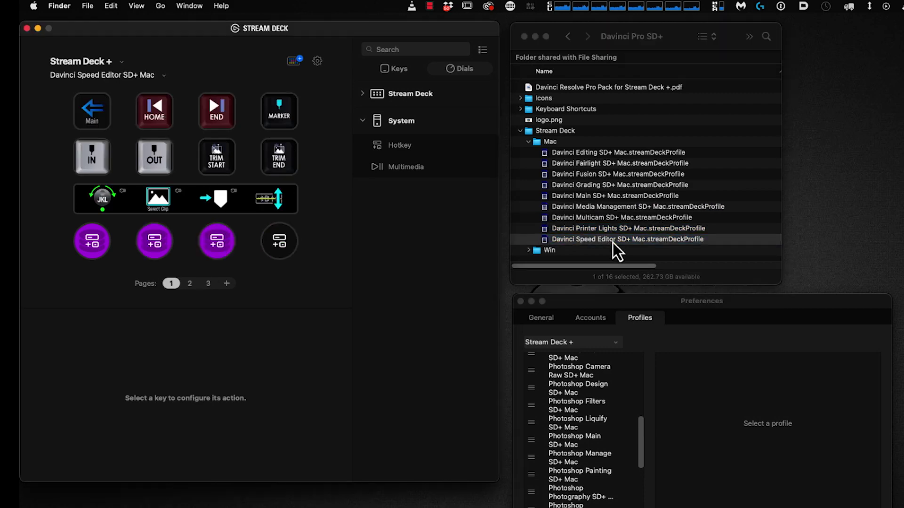
scroll(613, 411, "down", 5)
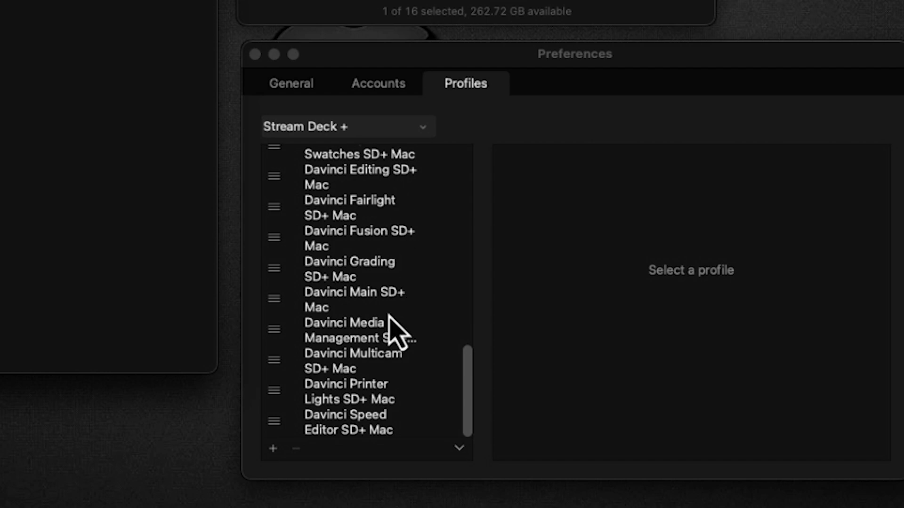
scroll(396, 329, "up", 5)
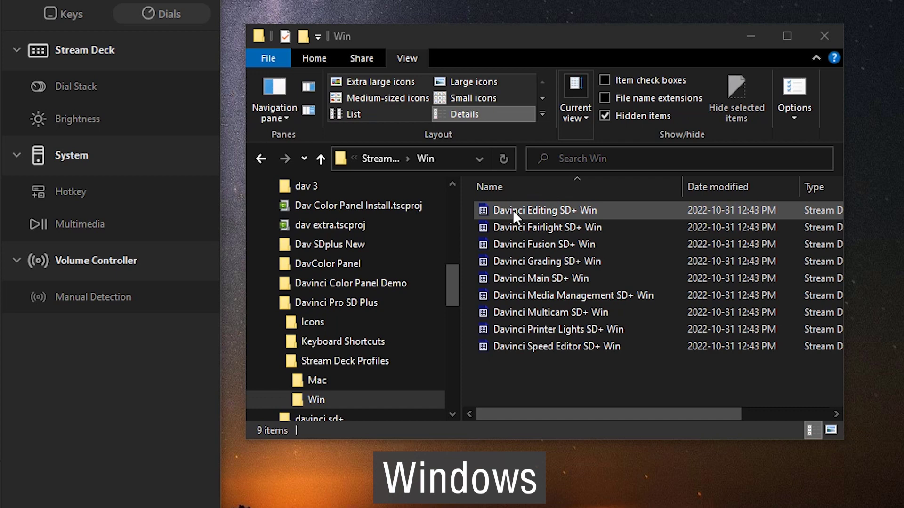
On Windows, import all nine Davinci SD+ Win profiles together, from Editing to Speed Editor
left_click(512, 210)
left_click(555, 346, "shift")
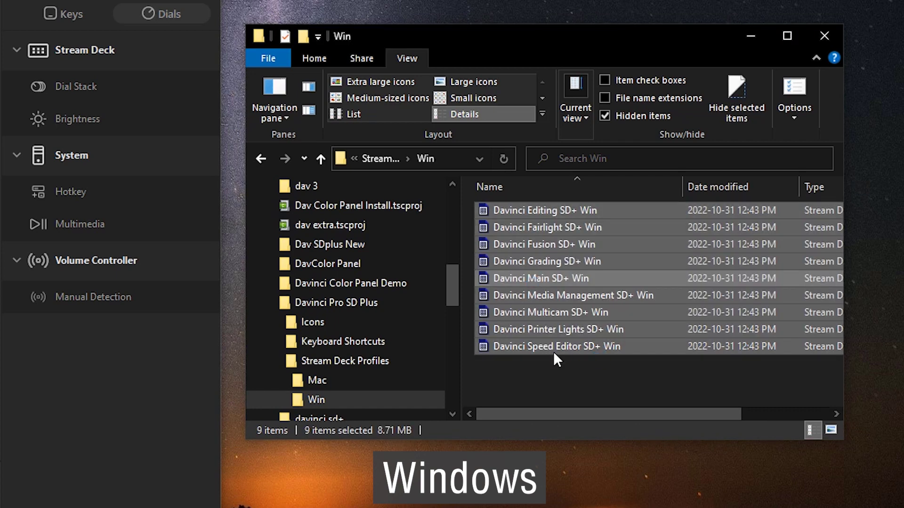
right_click(535, 346)
left_click(499, 363)
left_click(509, 377)
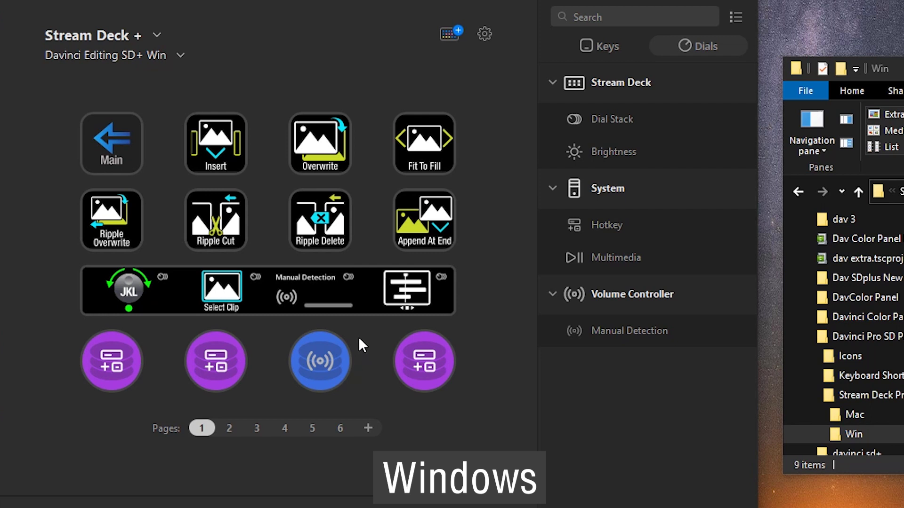
Search the Stream Deck Store's plugins for "volume control"
left_click(444, 35)
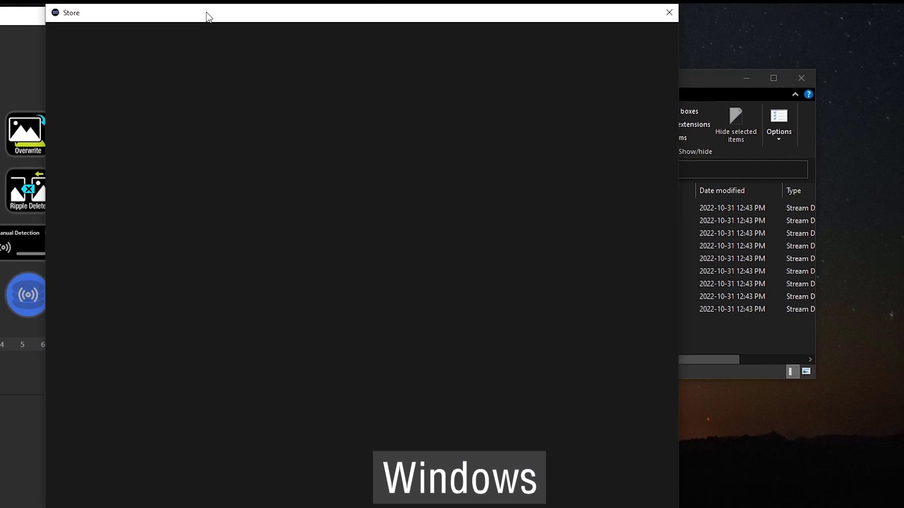
left_click_drag(206, 12, 432, 14)
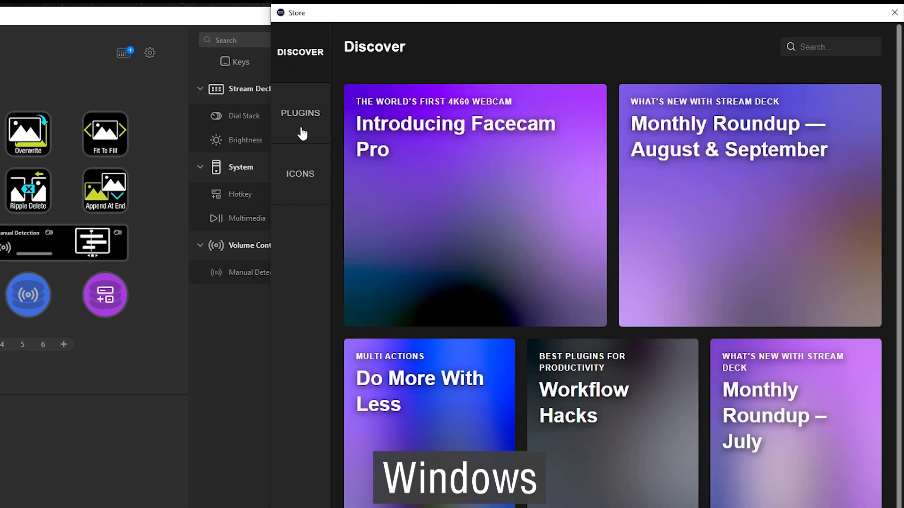
left_click(298, 130)
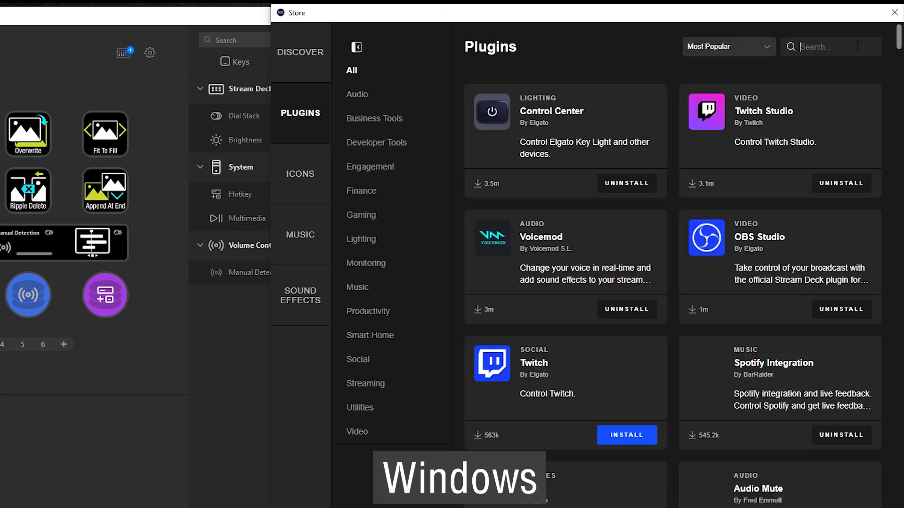
left_click(856, 47)
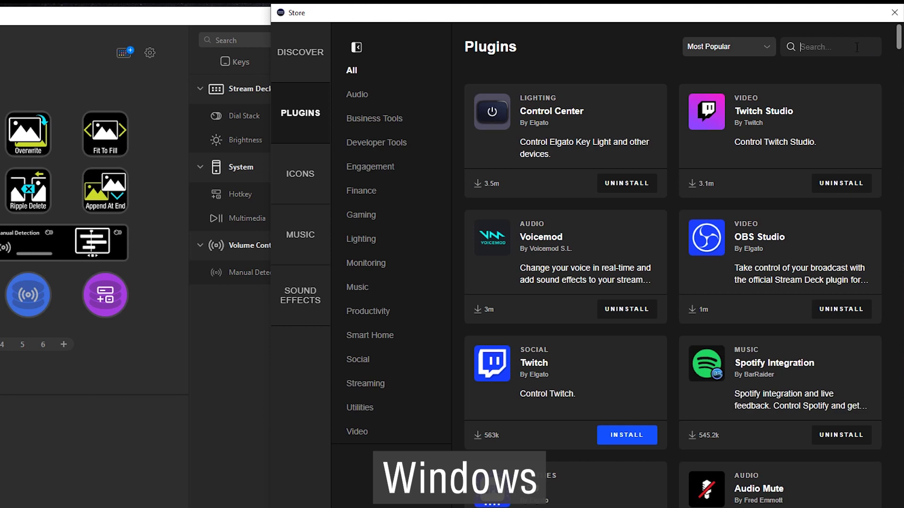
type("vol")
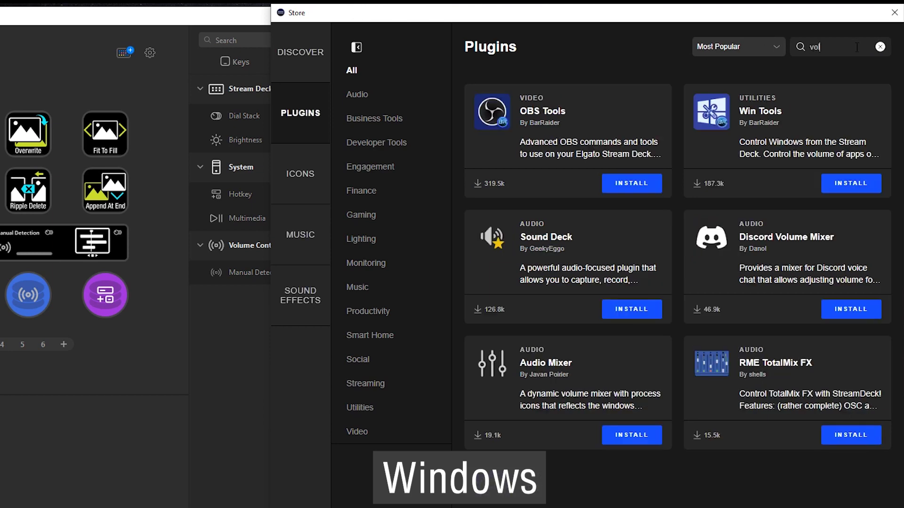
type("ume control")
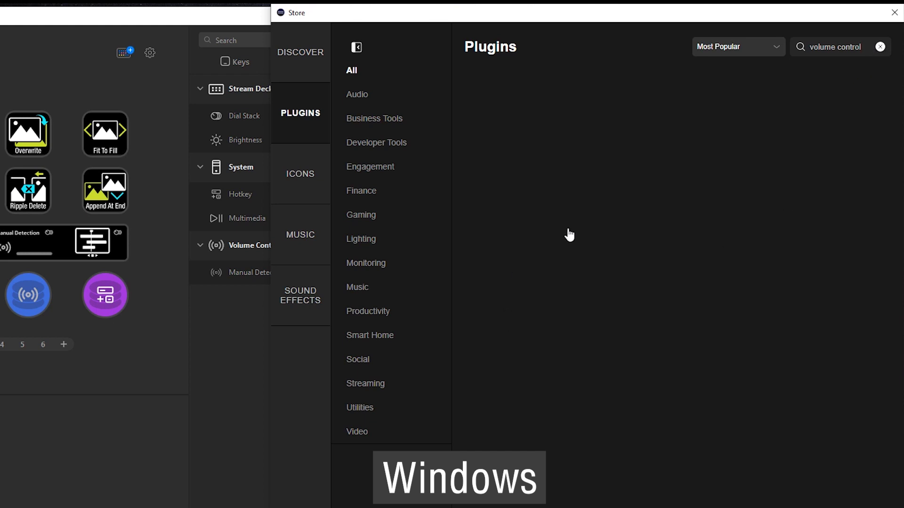
key("Escape")
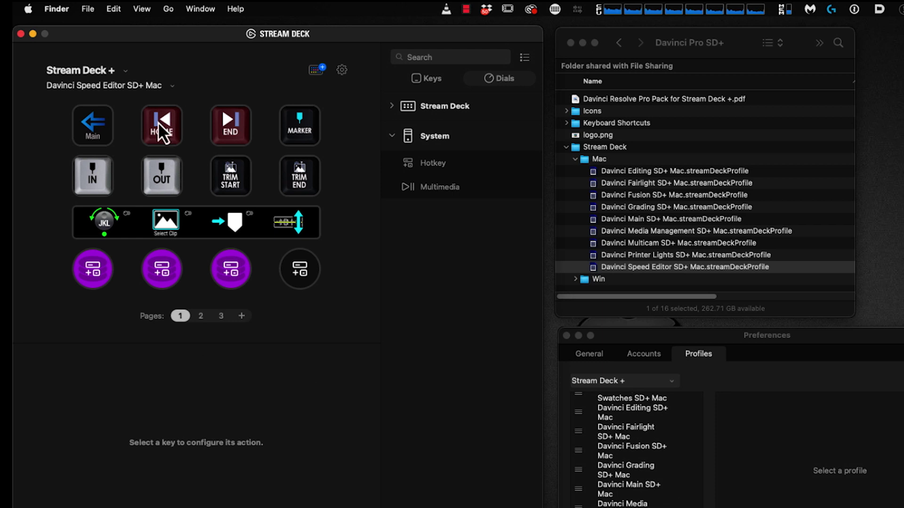
Show the Davinci Main SD+ Mac profile and, in the profile preferences, set its auto-switch application to DaVinci Resolve
left_click(133, 85)
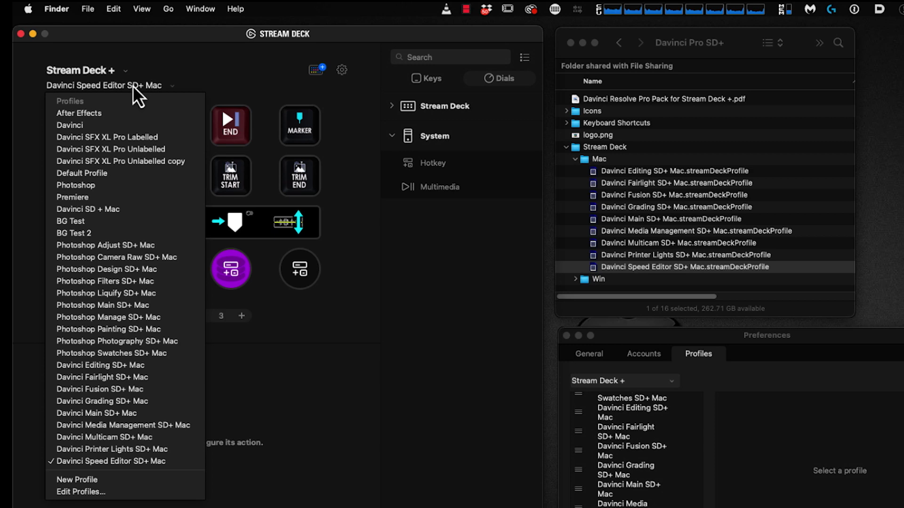
left_click(154, 418)
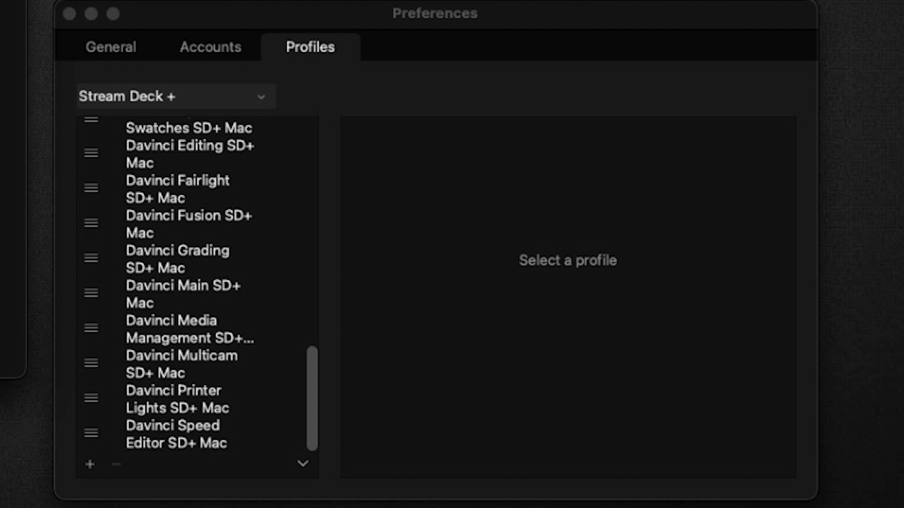
scroll(254, 355, "up", 5)
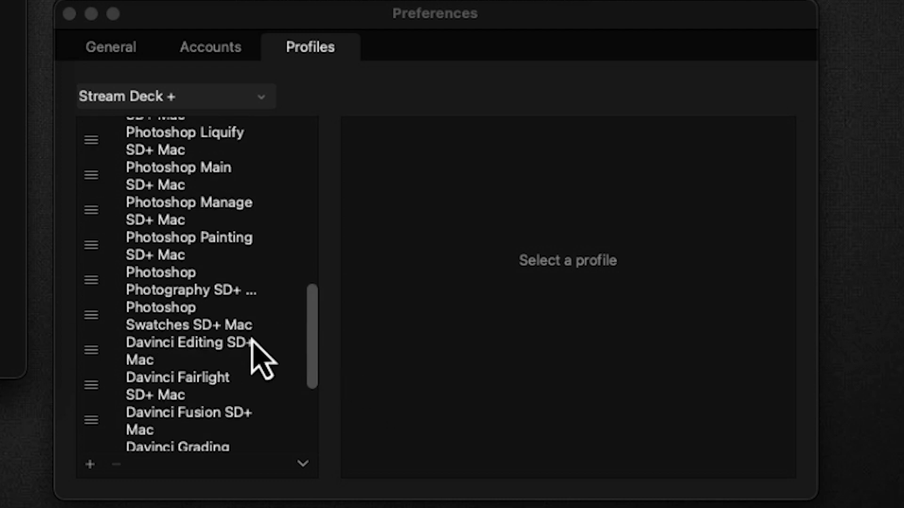
left_click(243, 348)
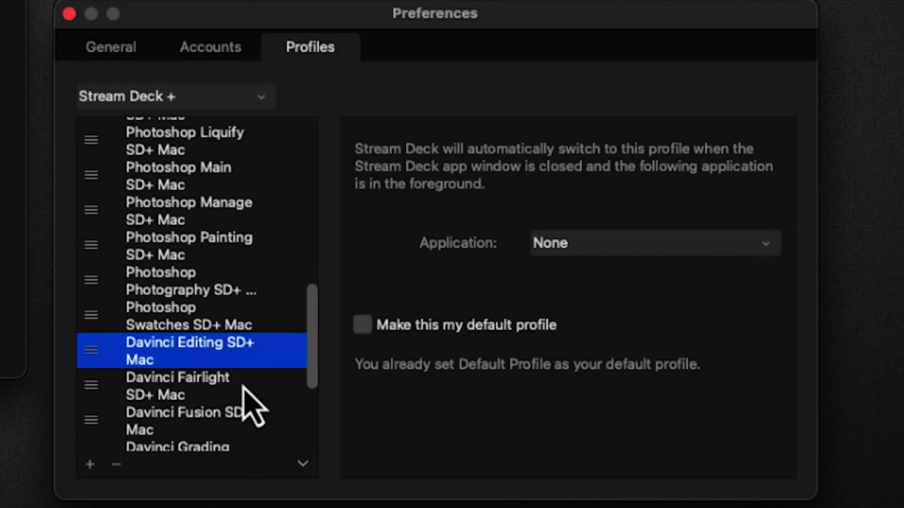
scroll(243, 387, "down", 5)
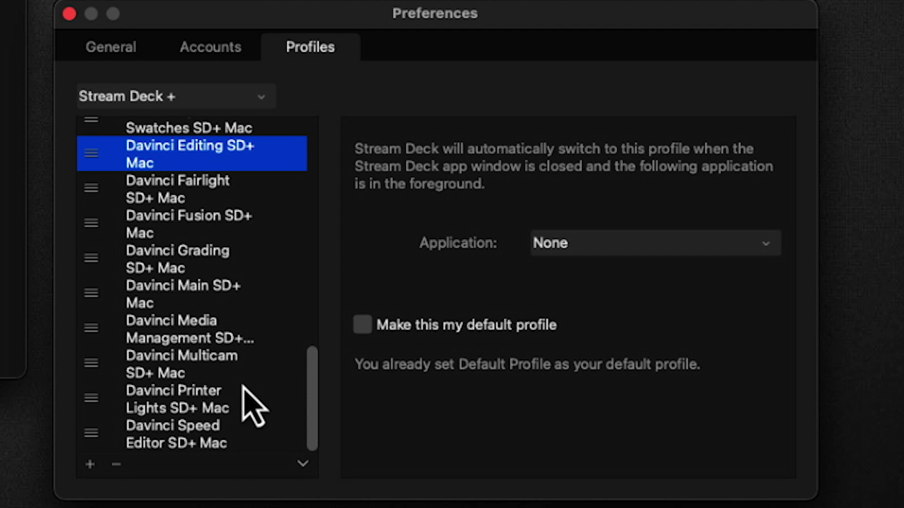
left_click(210, 307)
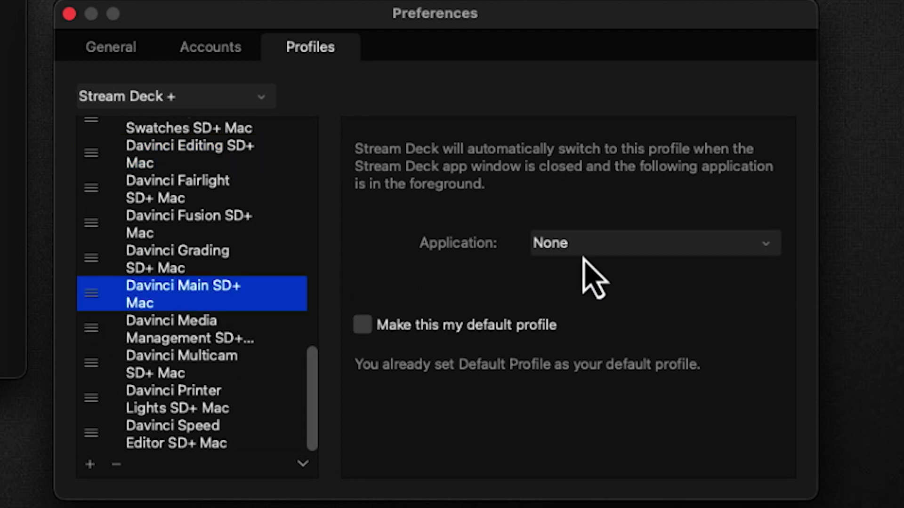
left_click(605, 251)
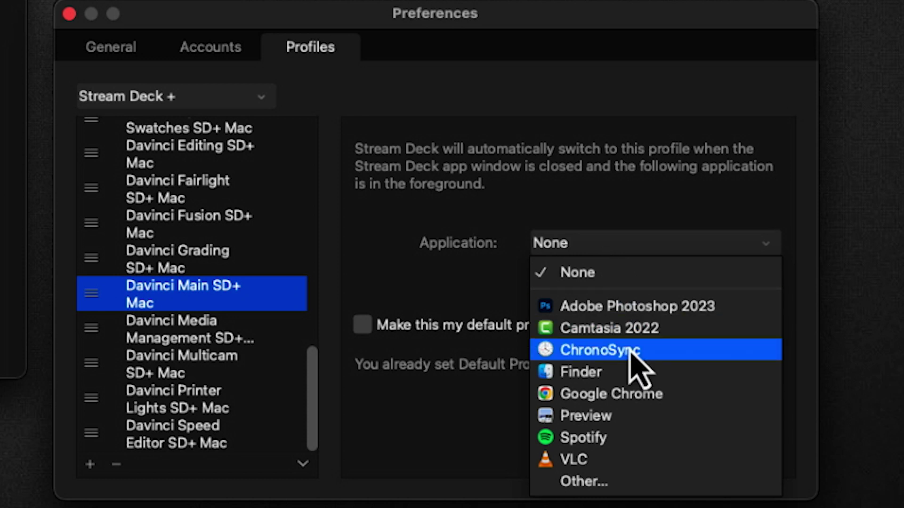
left_click(627, 488)
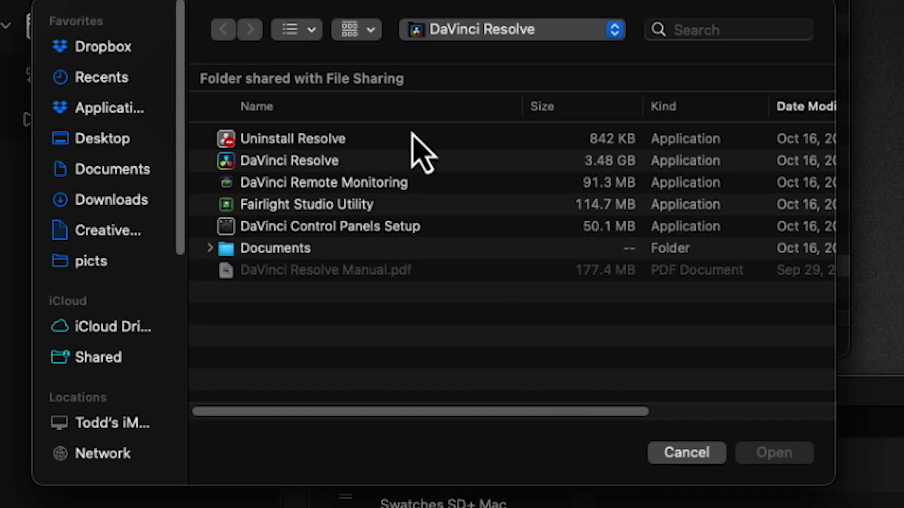
left_click(323, 164)
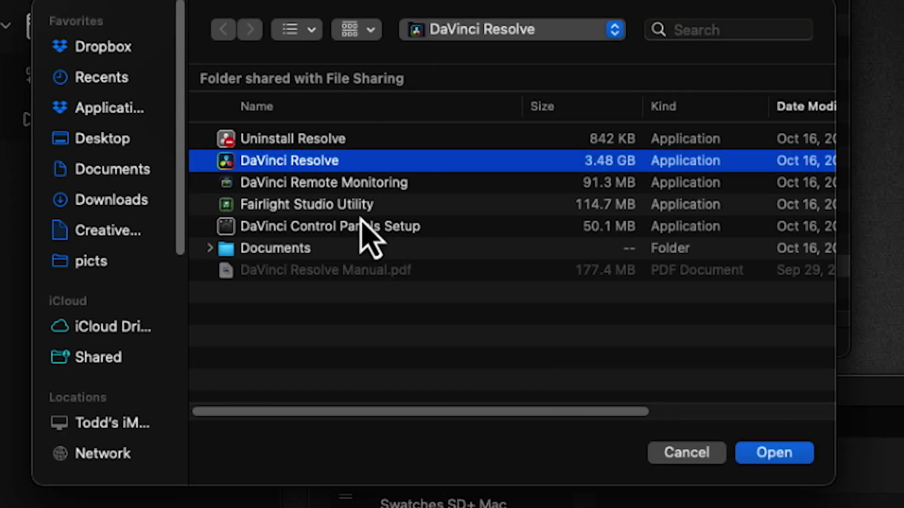
left_click(776, 454)
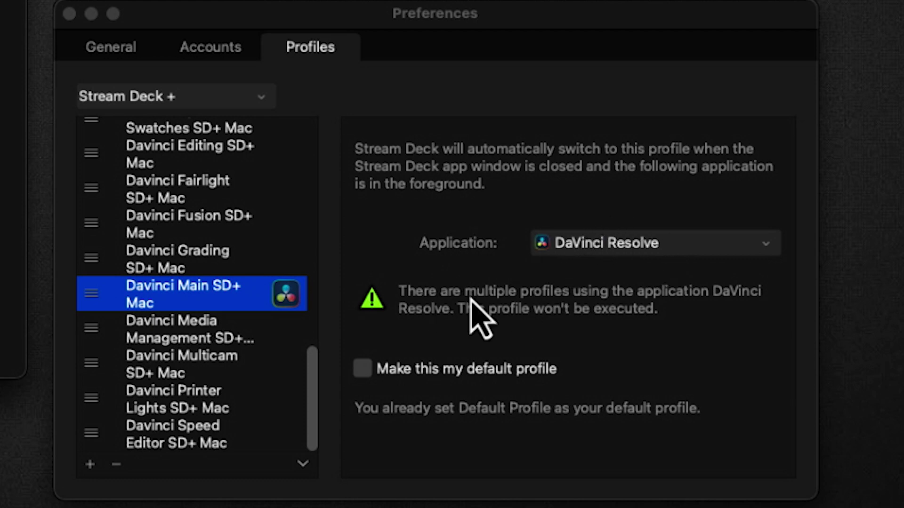
Set the old Davinci profile's application to None and reselect the Davinci Main SD+ Mac profile in the list
left_click_drag(311, 405, 345, 134)
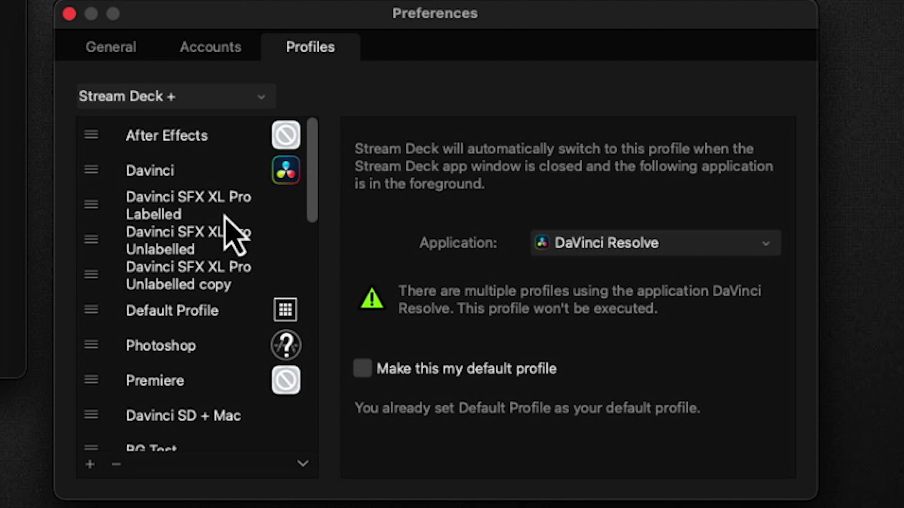
left_click(282, 177)
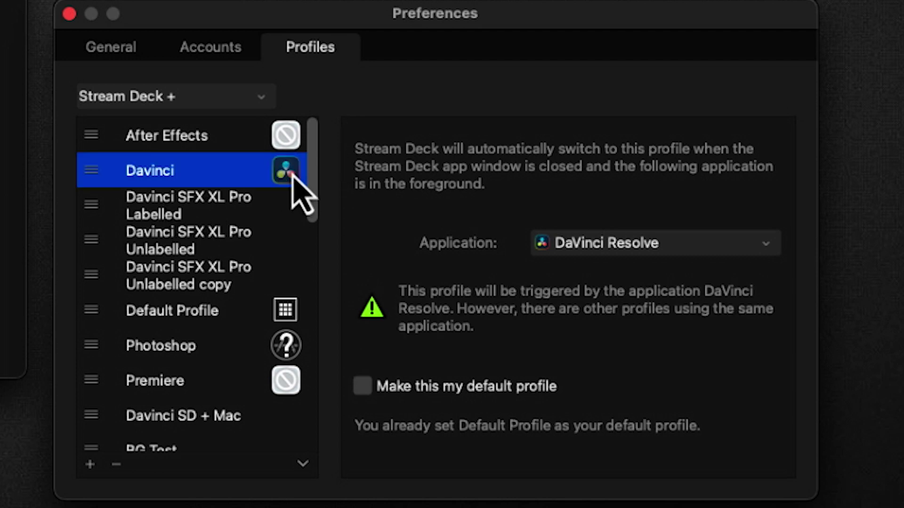
left_click(567, 244)
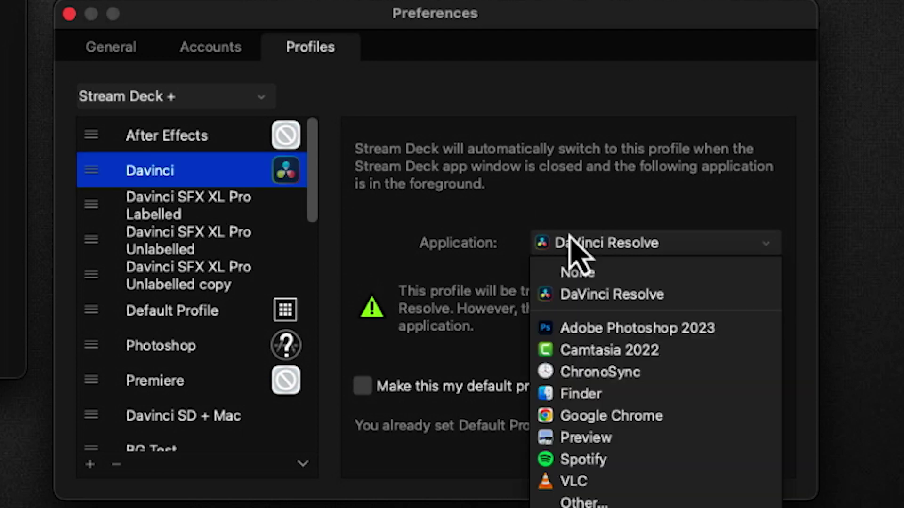
left_click(602, 271)
left_click_drag(309, 196, 312, 484)
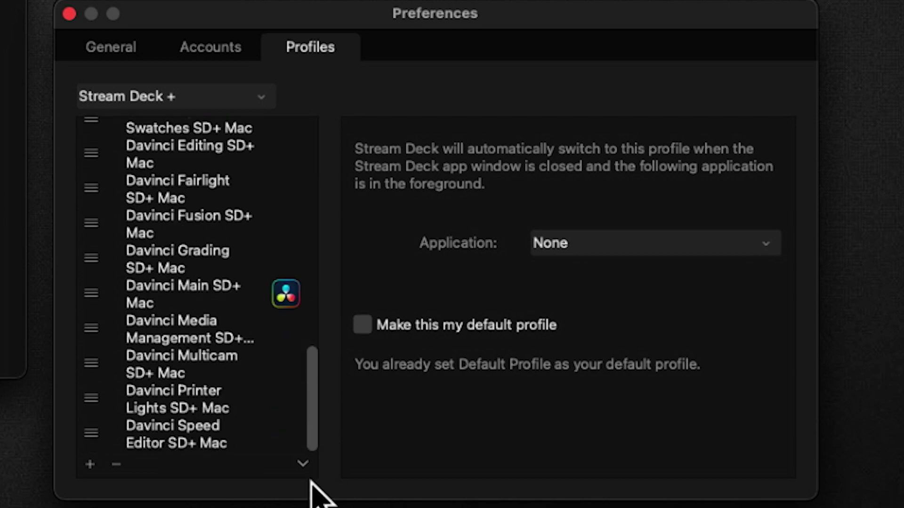
left_click(204, 305)
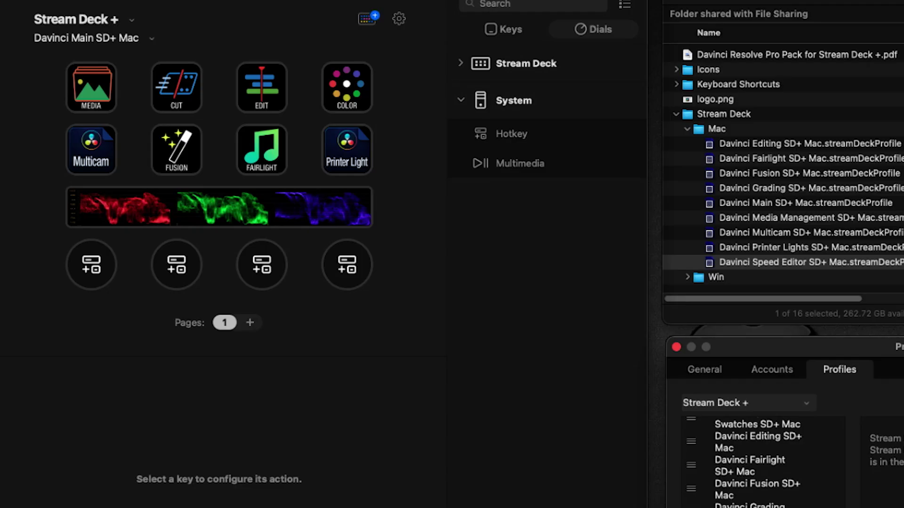
Set the Switch Profile action in the Media key's multi action to Davinci Media Management SD+ Mac and return to the key layout
left_click(380, 334)
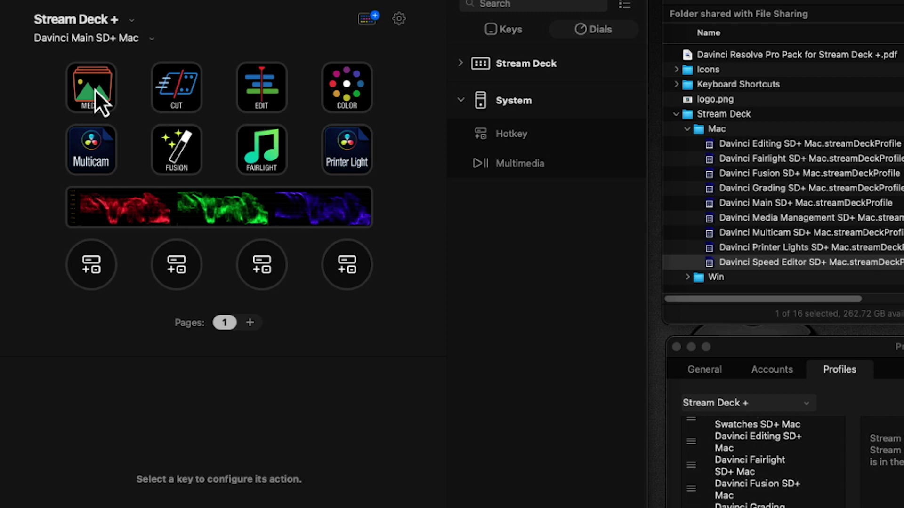
left_click(97, 104)
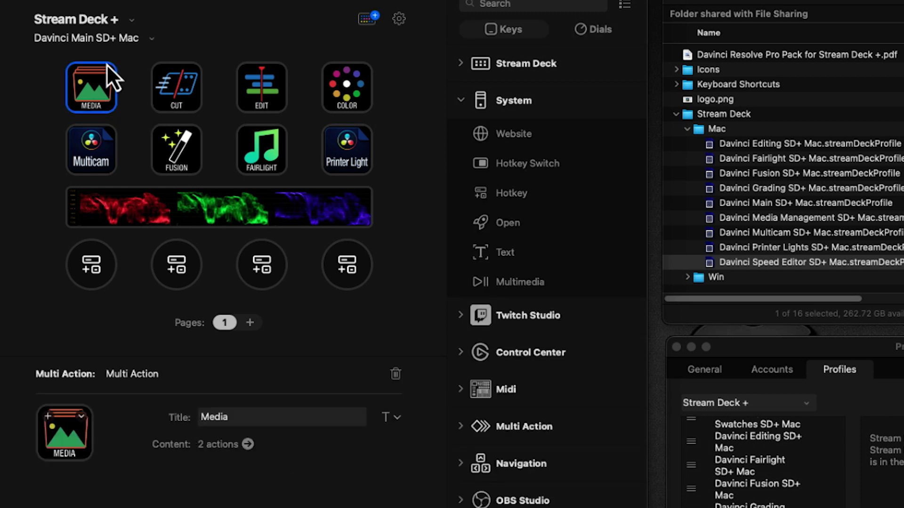
double_click(91, 83)
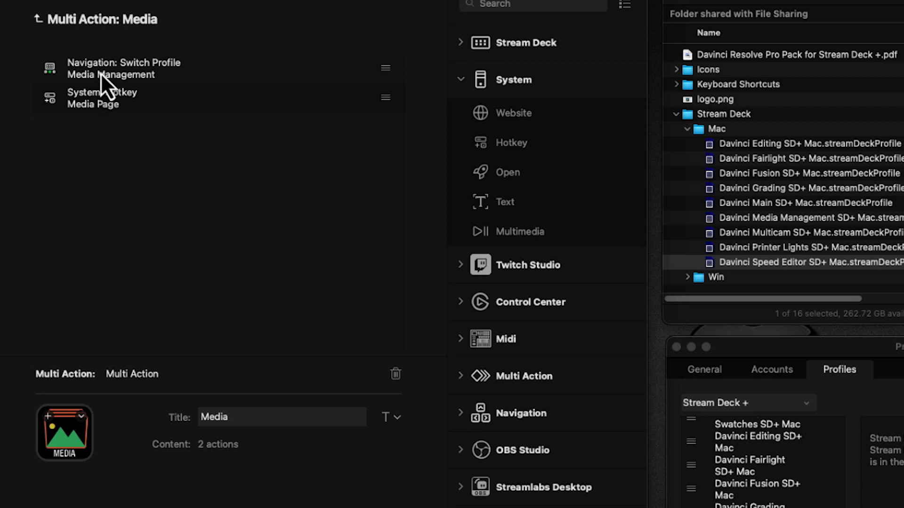
left_click(101, 72)
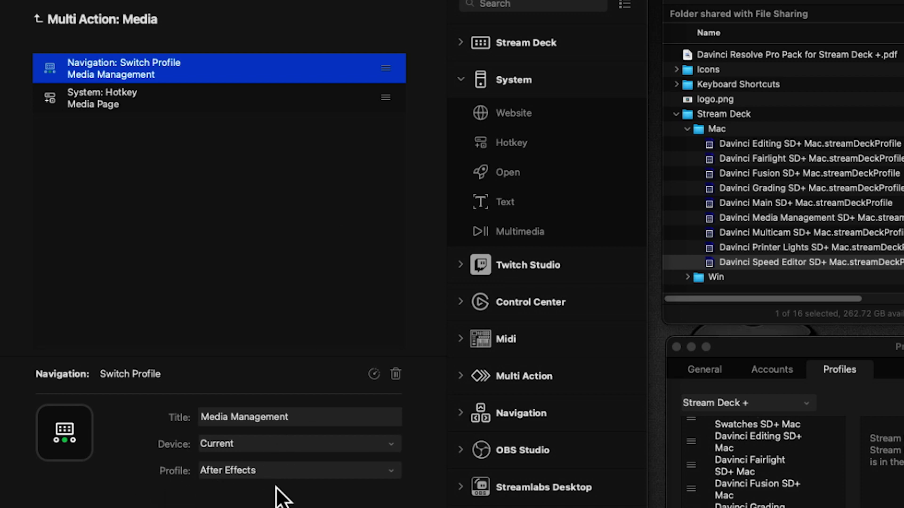
left_click(233, 473)
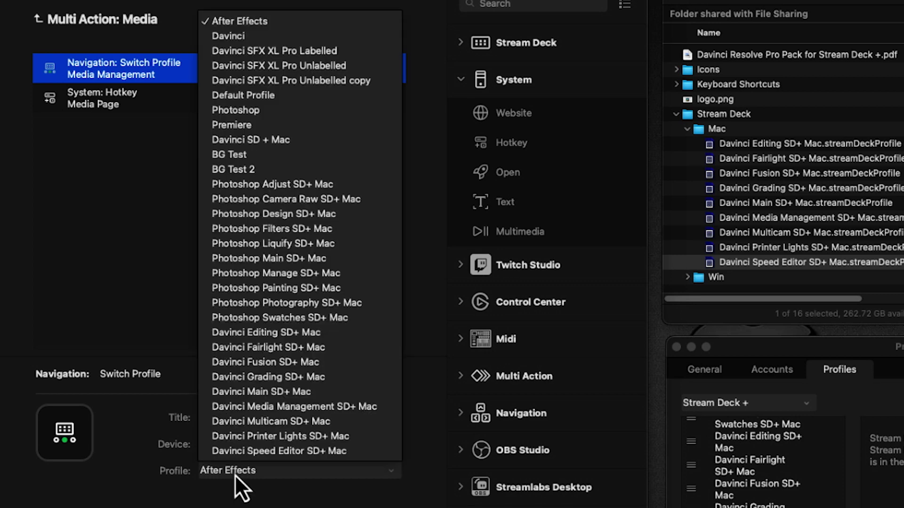
left_click(269, 407)
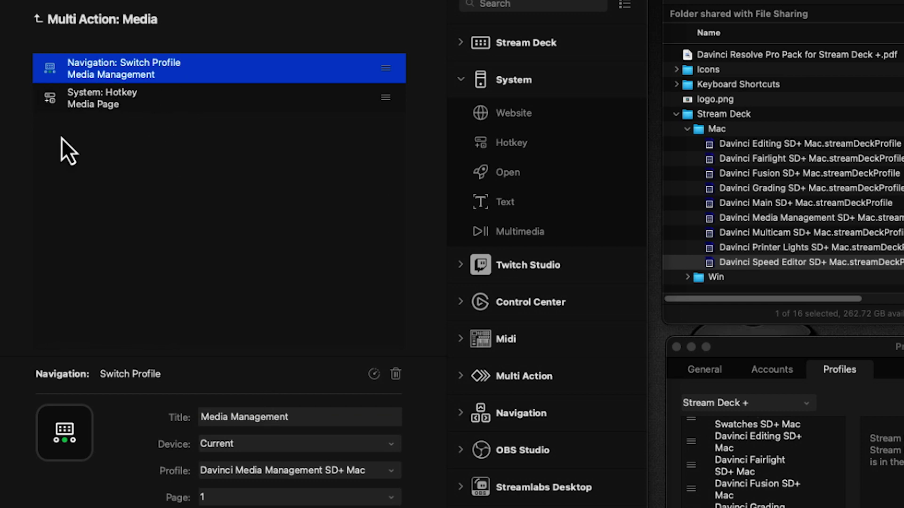
left_click(74, 18)
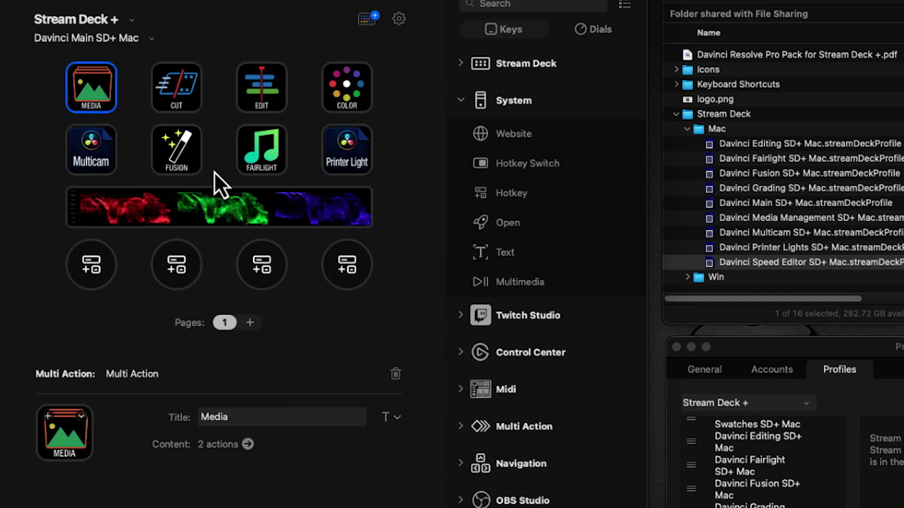
Point the Cut key's Switch Profile action to Davinci Speed Editor SD+ Mac and return to the key layout
double_click(160, 89)
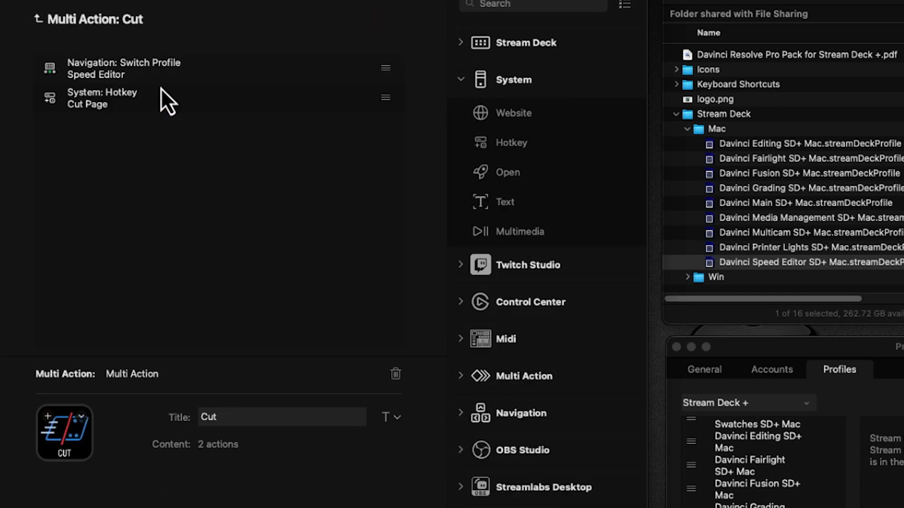
left_click(131, 70)
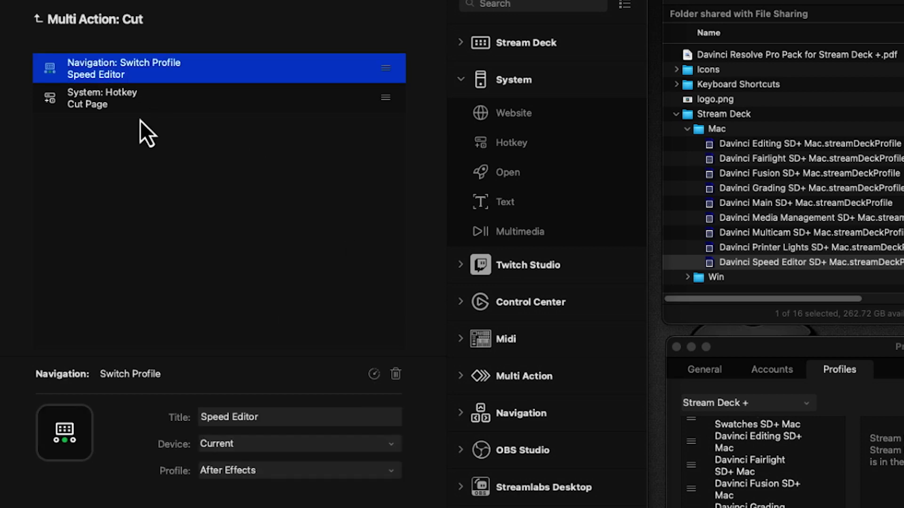
left_click(246, 472)
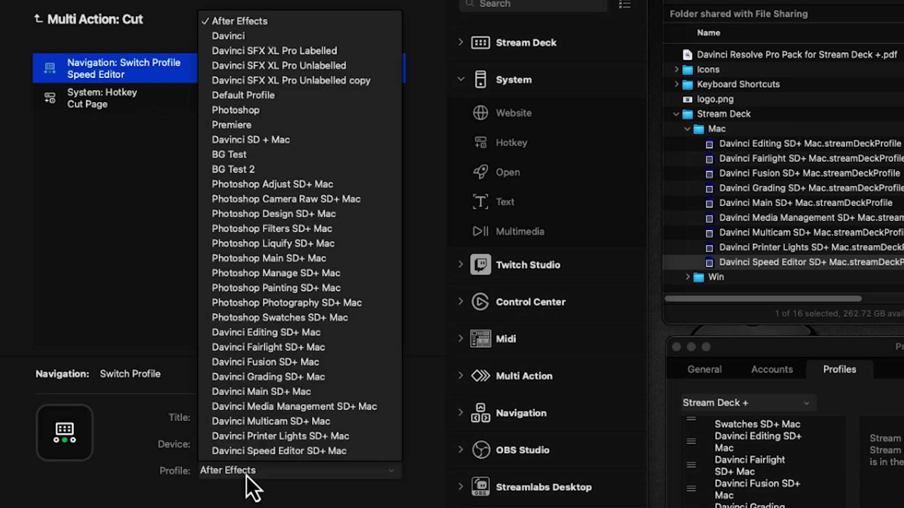
left_click(261, 452)
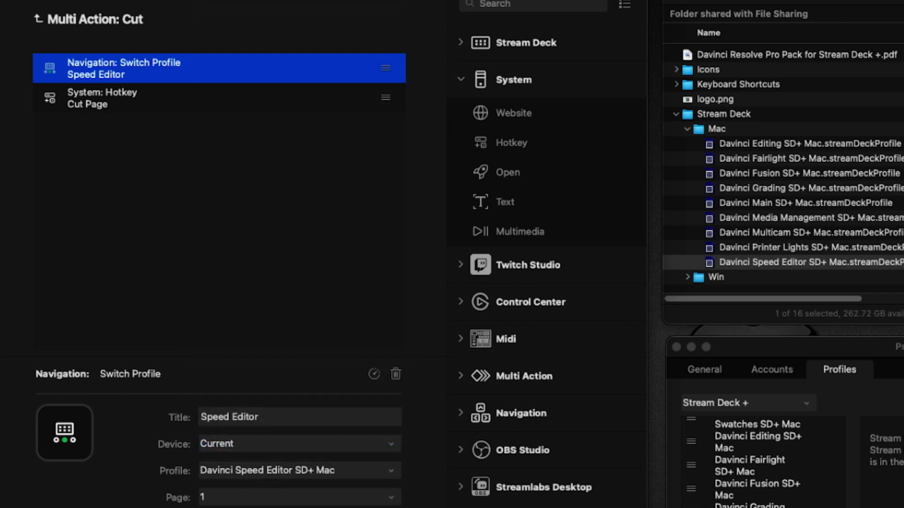
left_click(63, 17)
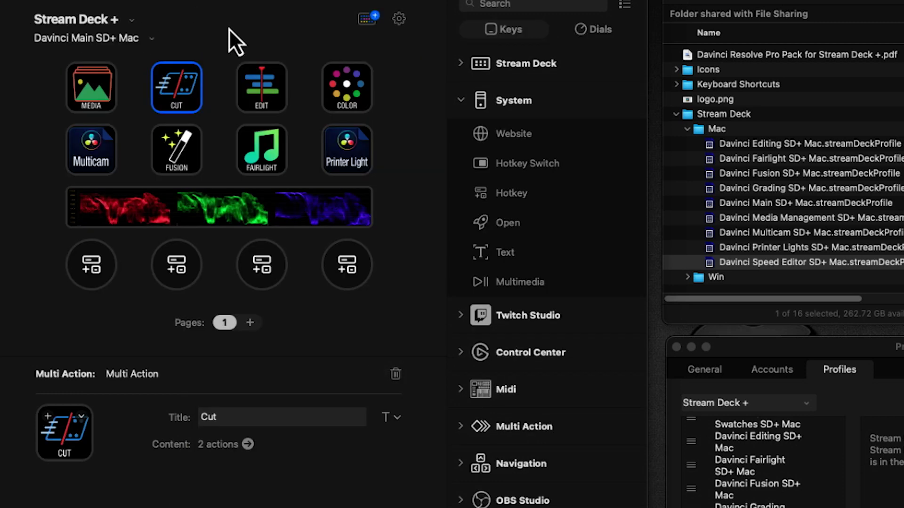
Point the Edit key's Switch Profile action to Davinci Editing SD+ Mac and return to the key layout
double_click(267, 97)
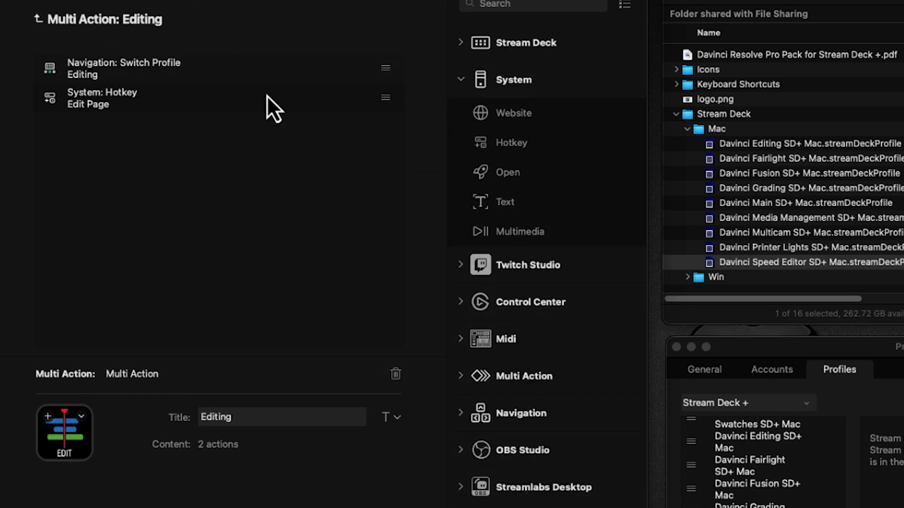
left_click(152, 70)
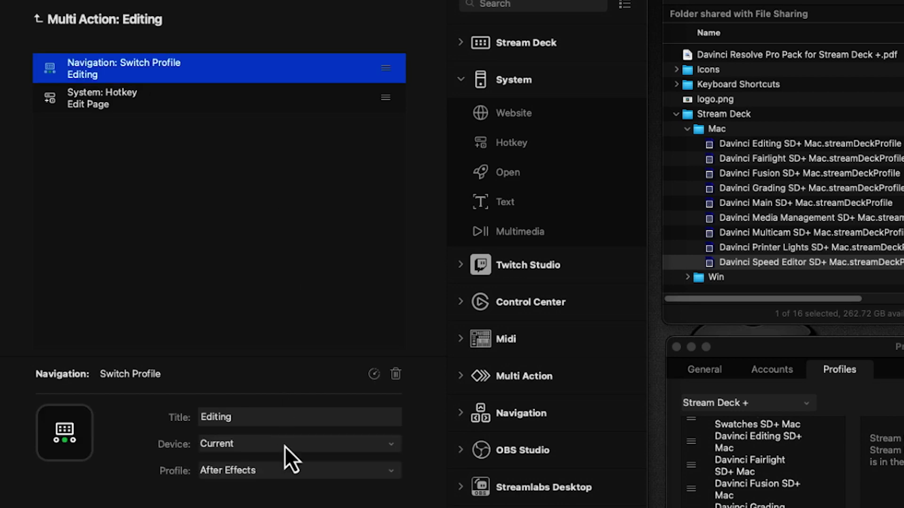
left_click(261, 476)
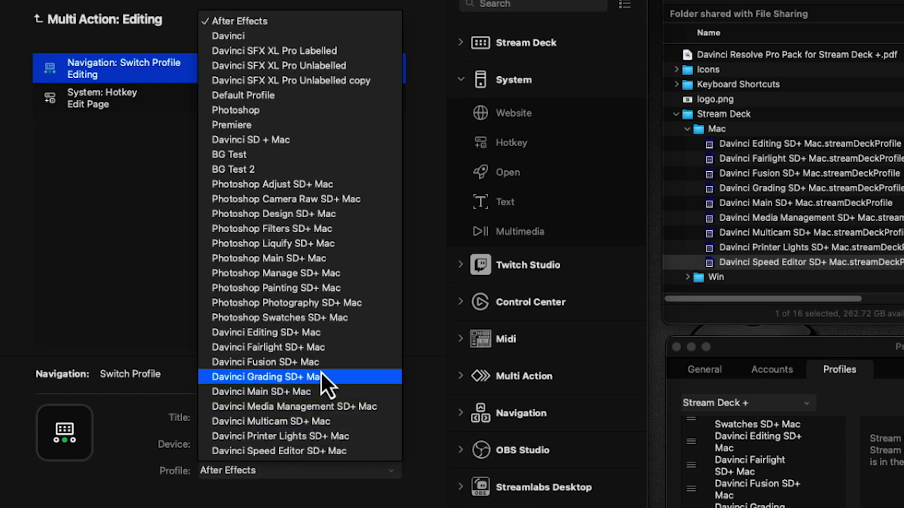
left_click(318, 335)
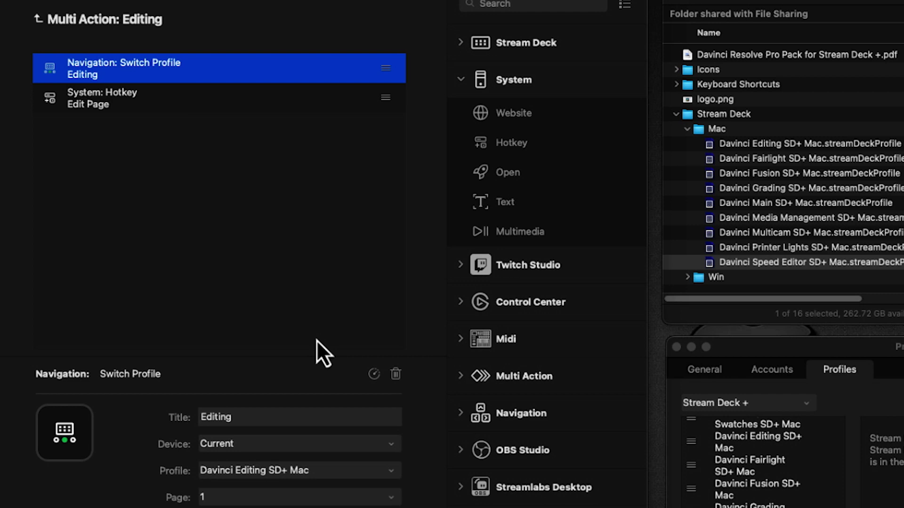
left_click(108, 19)
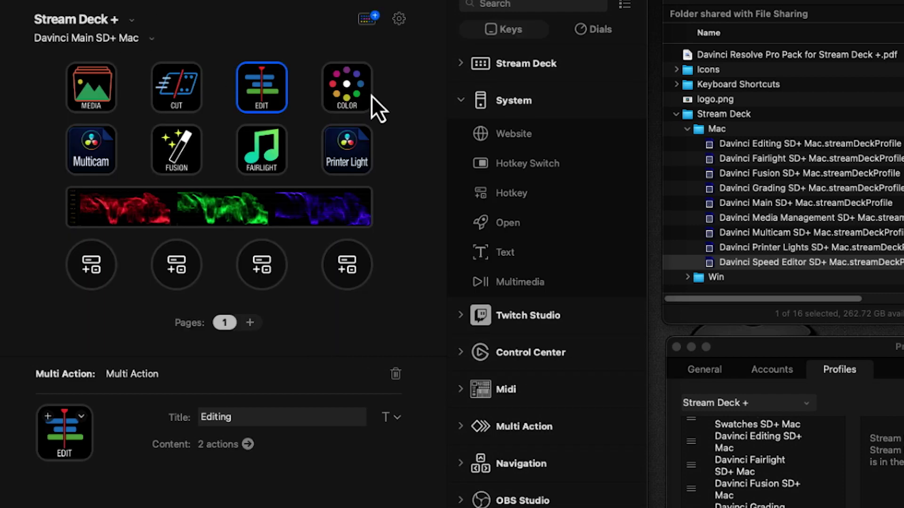
Point the Color key's Switch Profile action to the Davinci Grading SD+ Mac profile
double_click(346, 94)
left_click(195, 75)
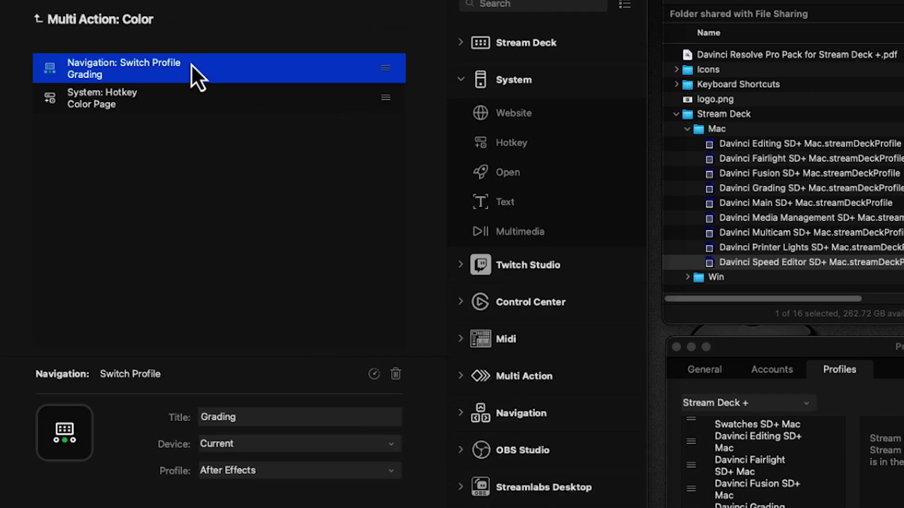
left_click(233, 475)
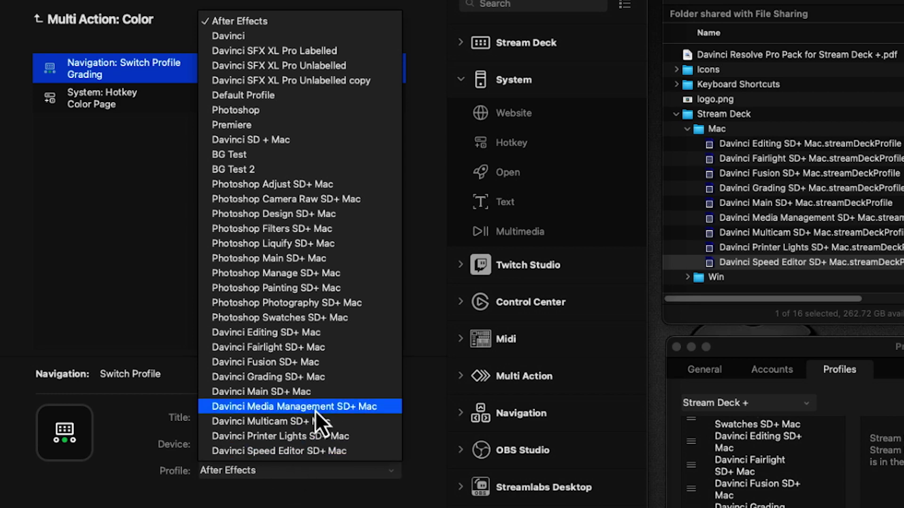
left_click(318, 377)
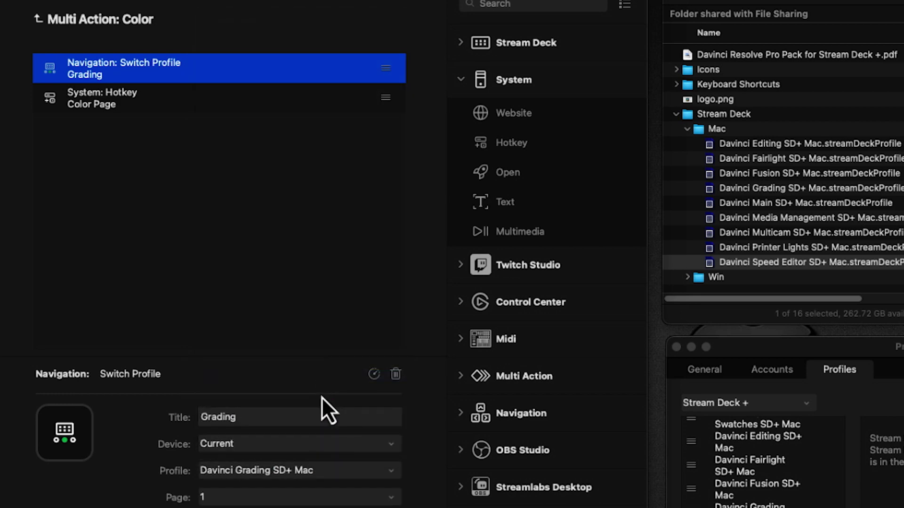
Leave the Color multi action, point the Multicam key's Switch Profile action to Davinci Multicam SD+ Mac and return to the key layout
left_click(94, 29)
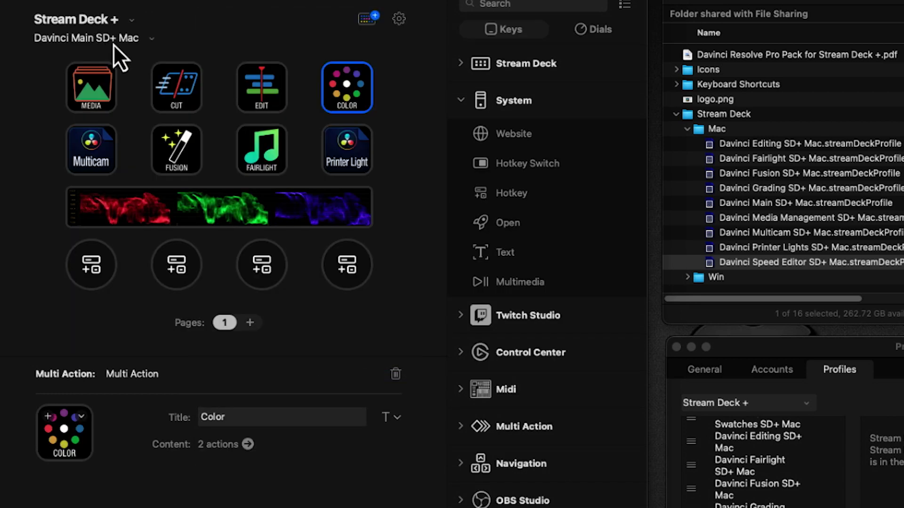
double_click(100, 154)
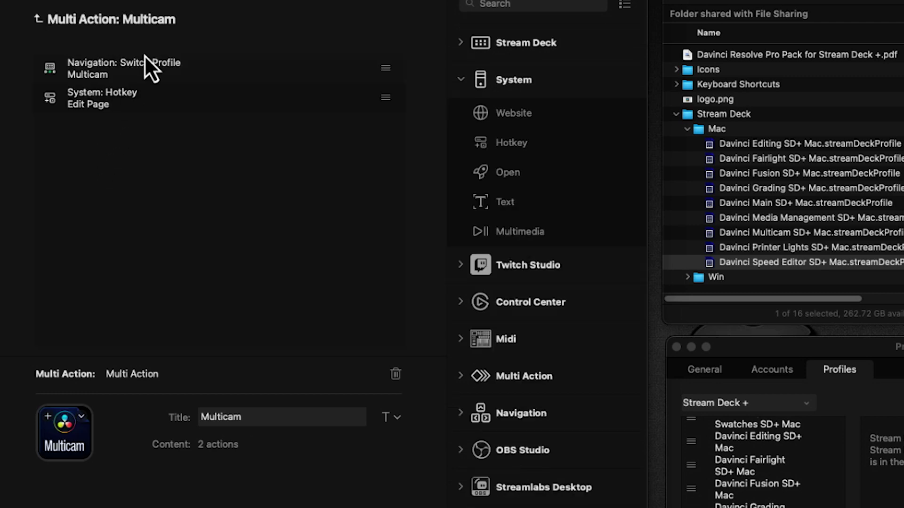
left_click(141, 72)
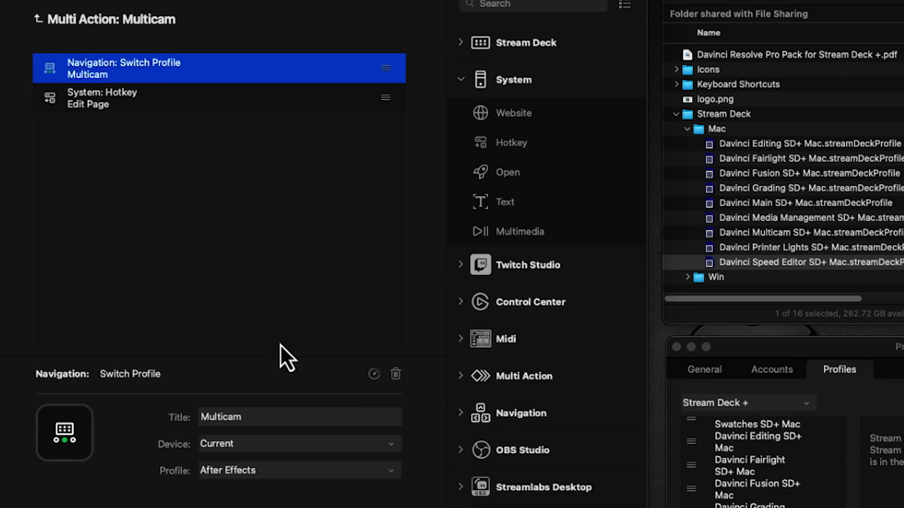
left_click(222, 470)
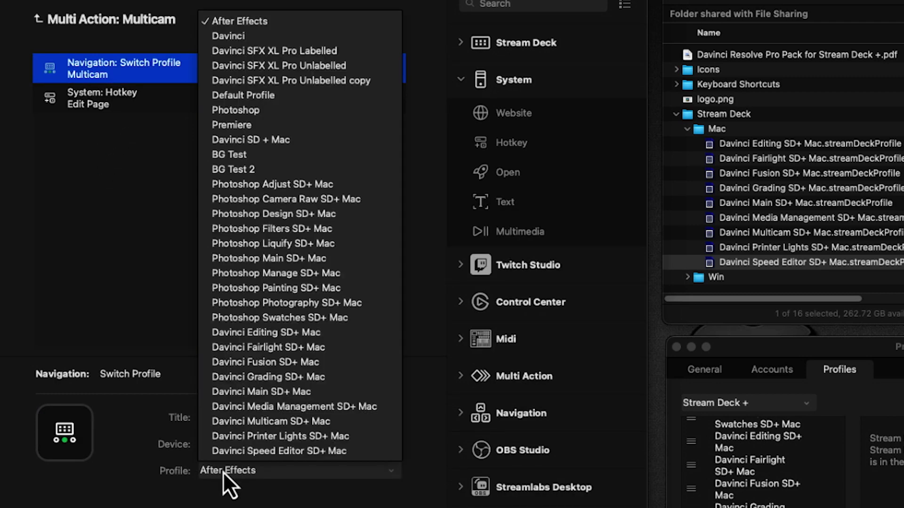
left_click(253, 427)
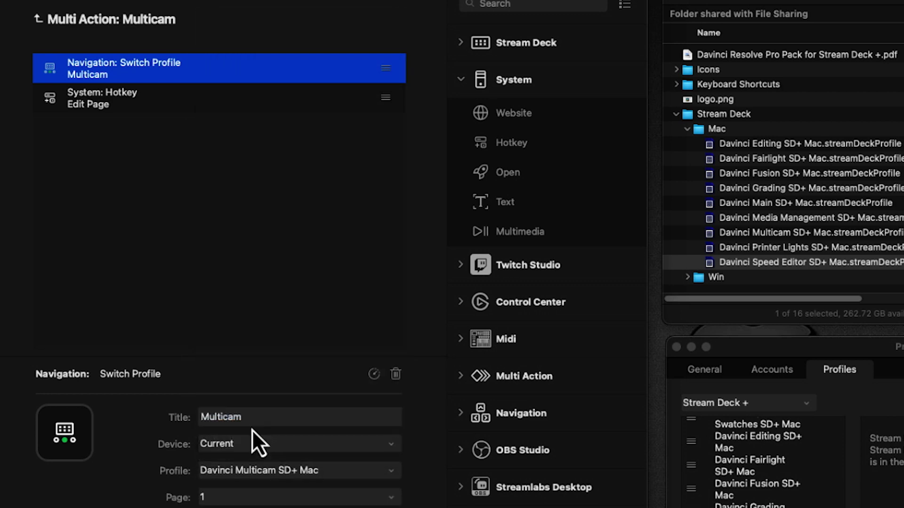
left_click(117, 21)
Point the Fusion key's Switch Profile action to Davinci Fusion SD+ Mac and return to the key layout
double_click(189, 160)
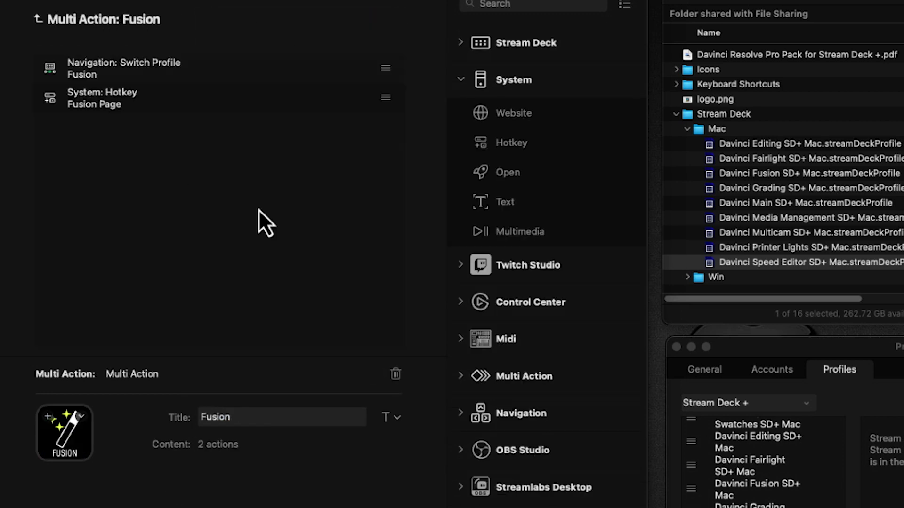
left_click(173, 66)
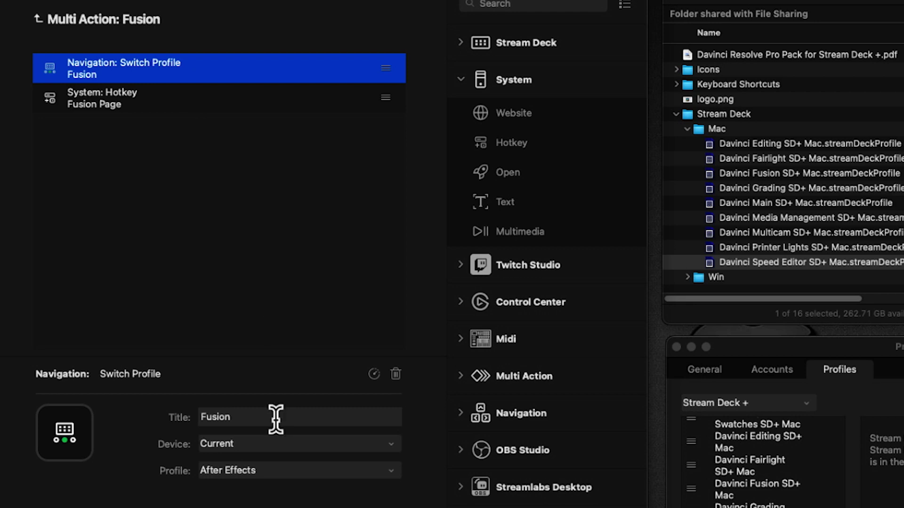
left_click(253, 470)
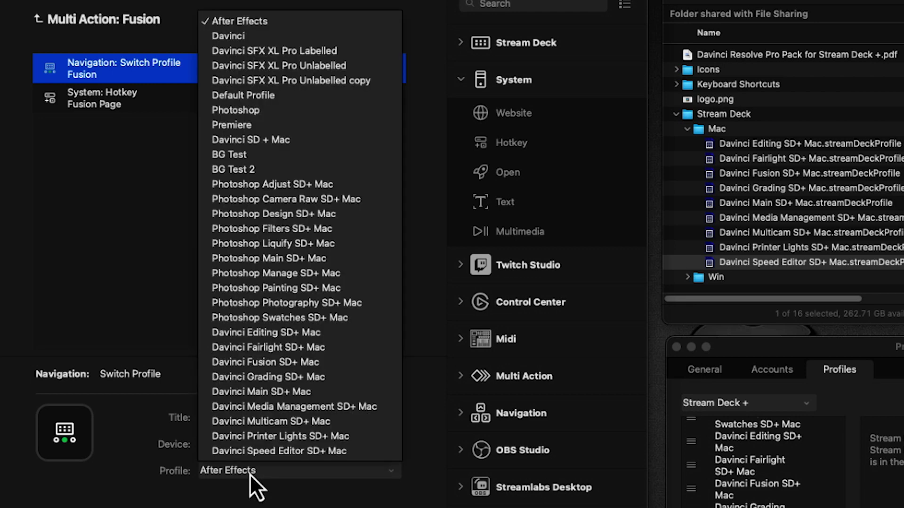
left_click(266, 367)
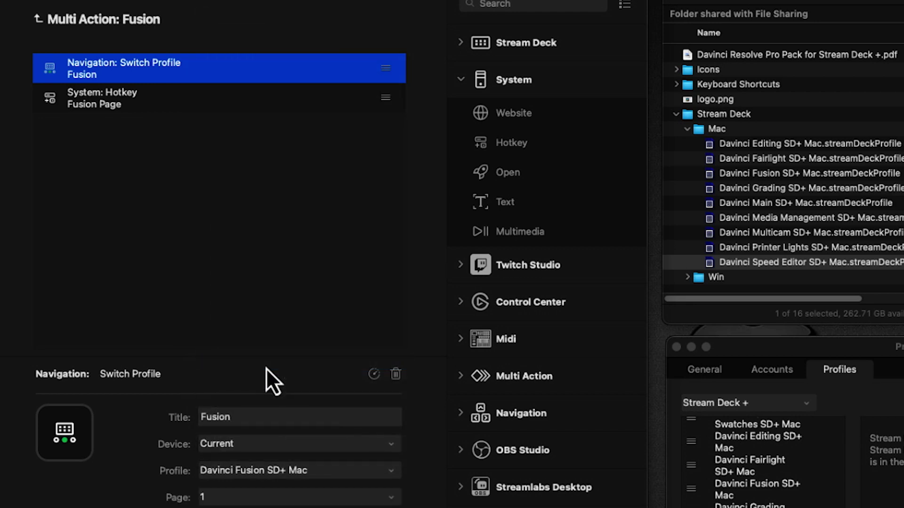
left_click(107, 22)
Point the Fairlight key's Switch Profile action to Davinci Fairlight SD+ Mac and return to the key layout
double_click(254, 153)
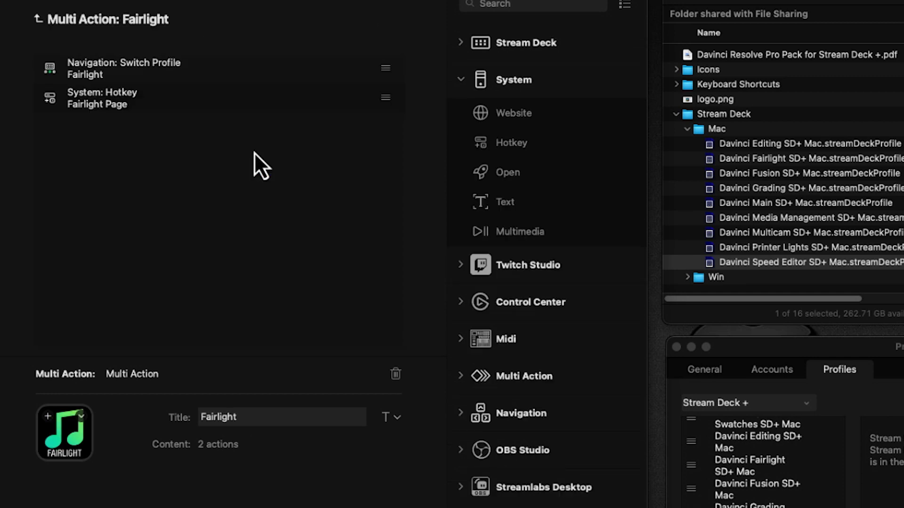
left_click(159, 68)
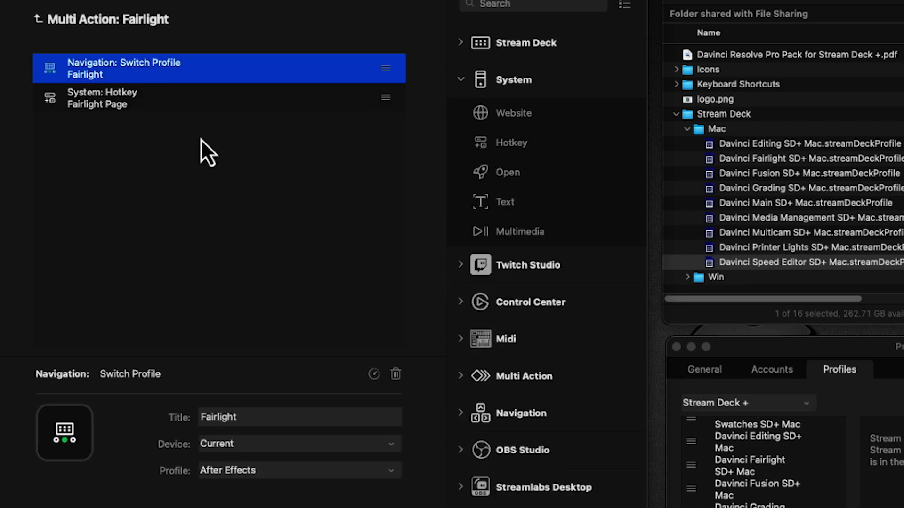
left_click(287, 473)
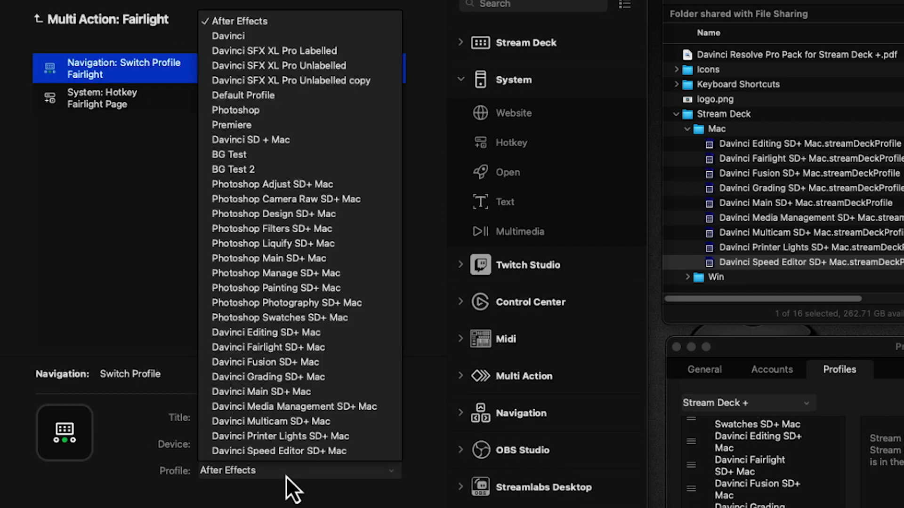
left_click(292, 348)
left_click(102, 23)
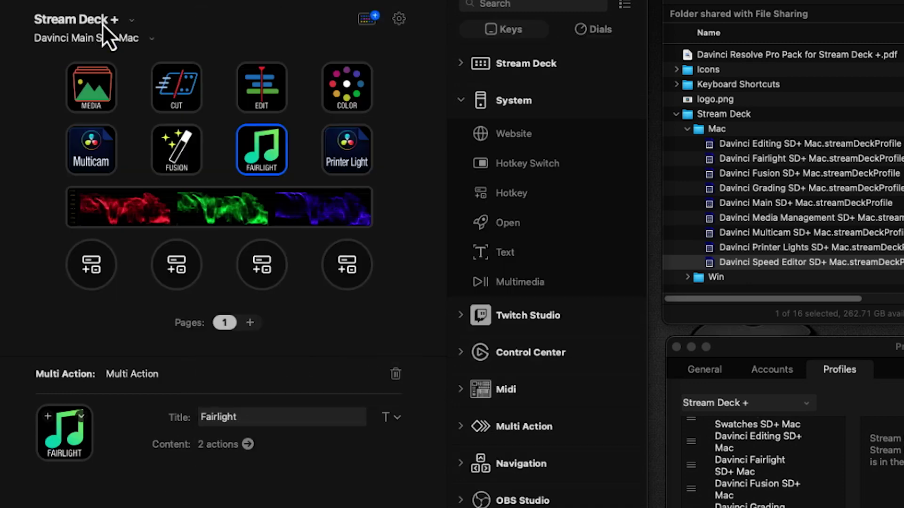
Point the Printer Lights key's Switch Profile action to Davinci Printer Lights SD+ Mac and return to the key layout
double_click(342, 148)
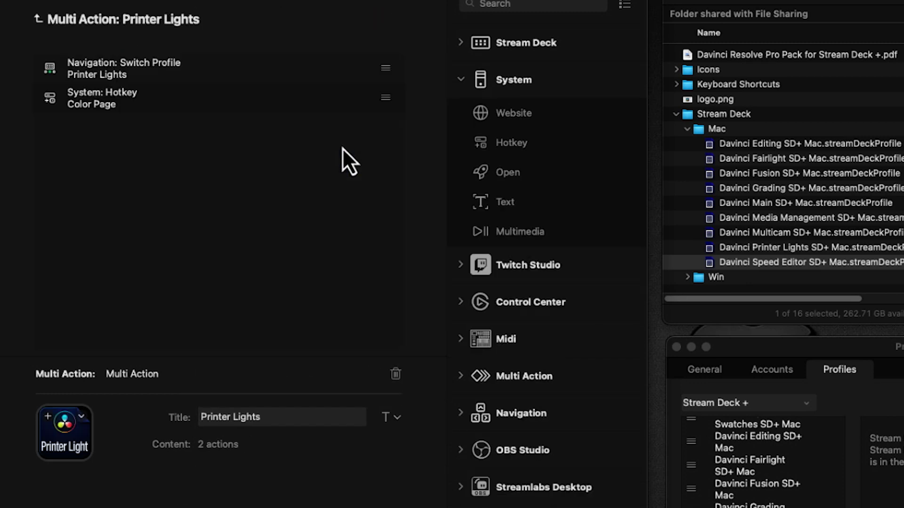
left_click(150, 61)
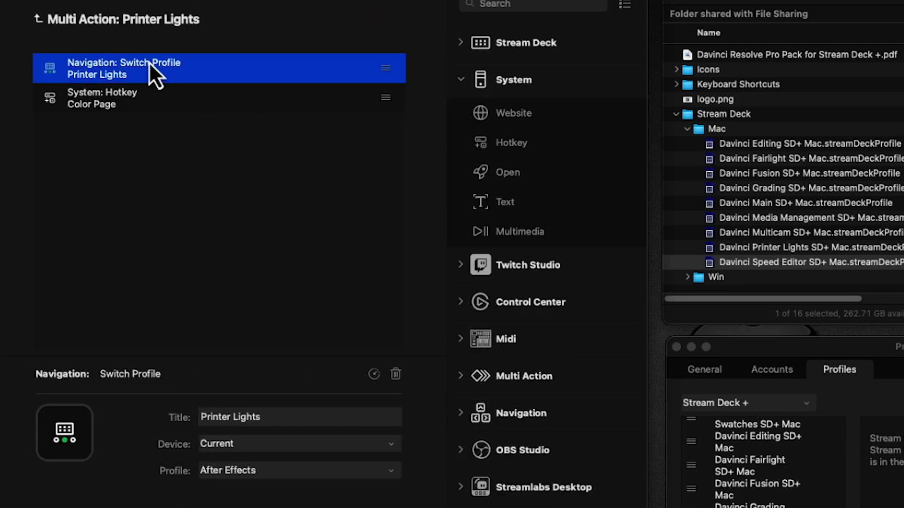
left_click(290, 470)
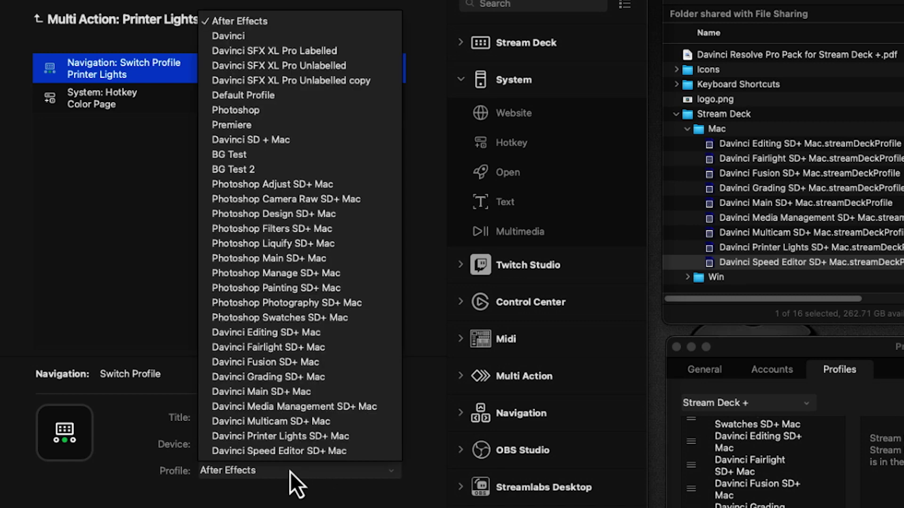
left_click(314, 439)
left_click(140, 20)
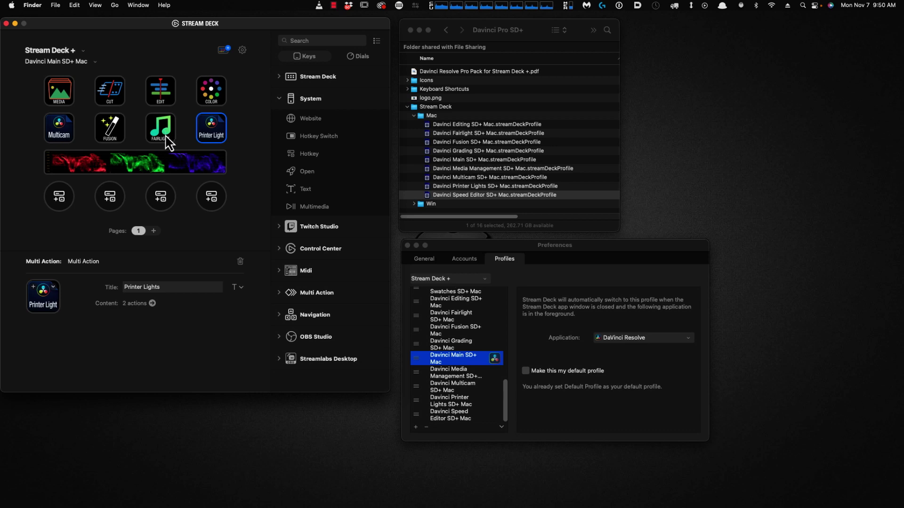
Switch to DaVinci Resolve and go to its Color page to try out the Color key
key("super+Tab")
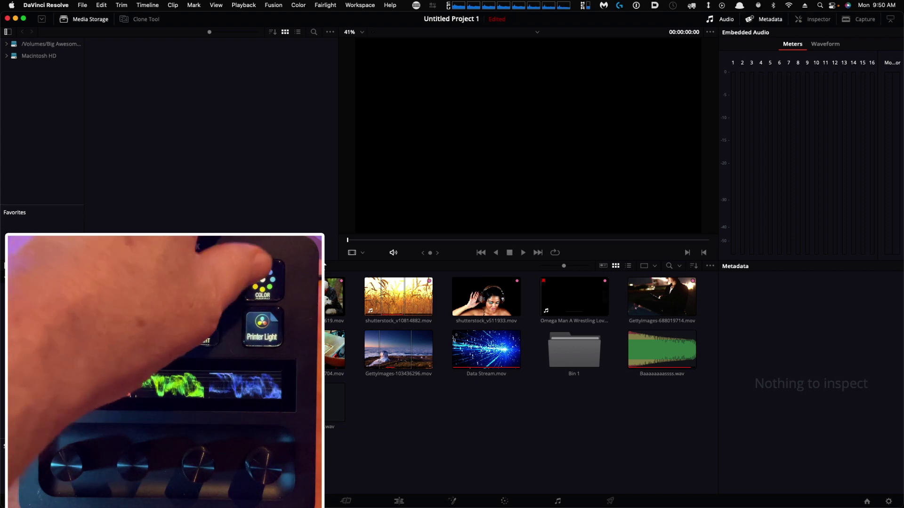
key("shift+6")
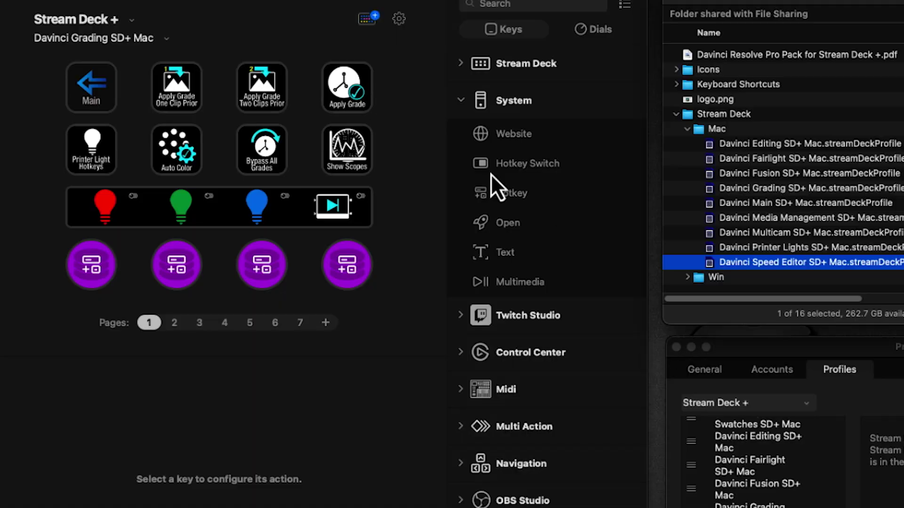
In the Davinci Grading SD+ Mac profile, set the Main key's Switch Profile target to Davinci Main SD+ Mac
left_click(91, 98)
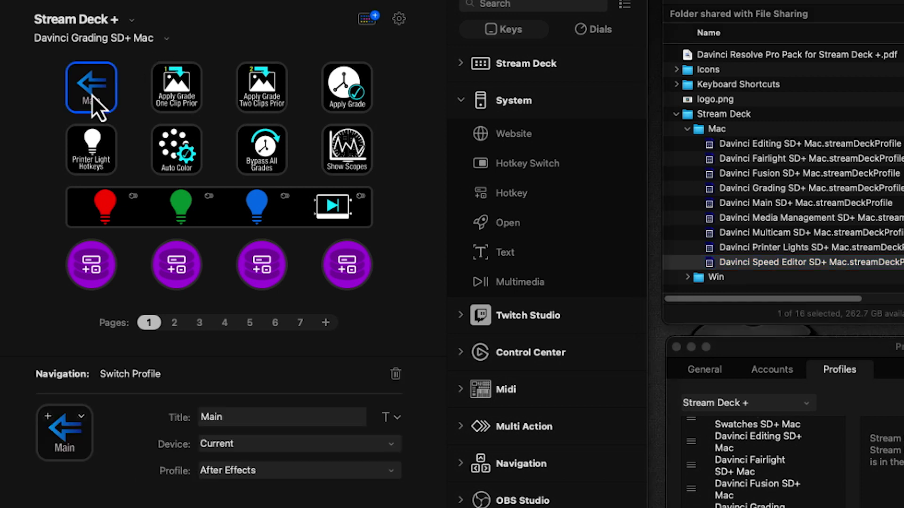
left_click(233, 471)
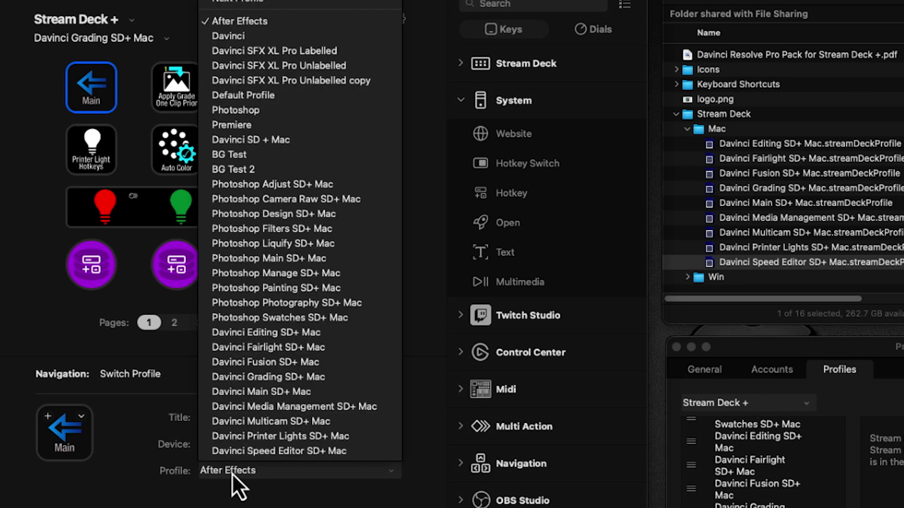
left_click(256, 394)
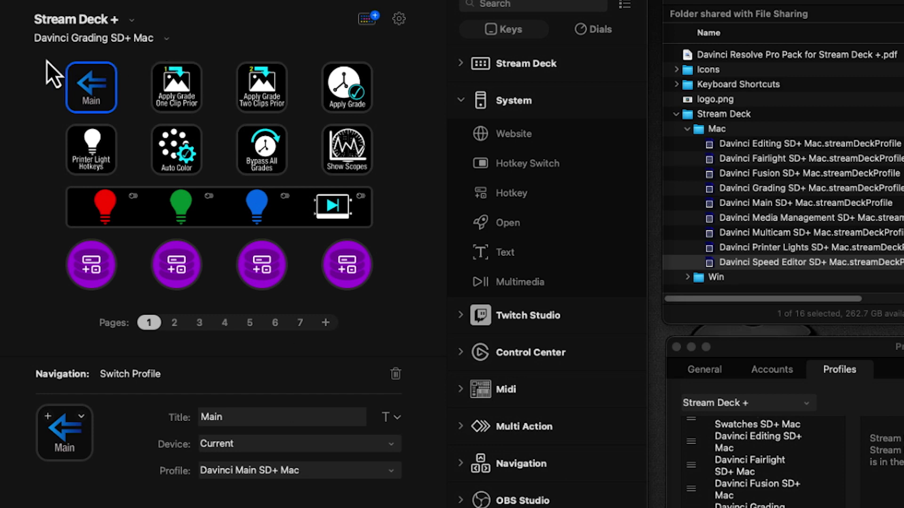
Open the Davinci Editing SD+ Mac profile and set its Main key to switch to Davinci Main SD+ Mac
left_click(163, 37)
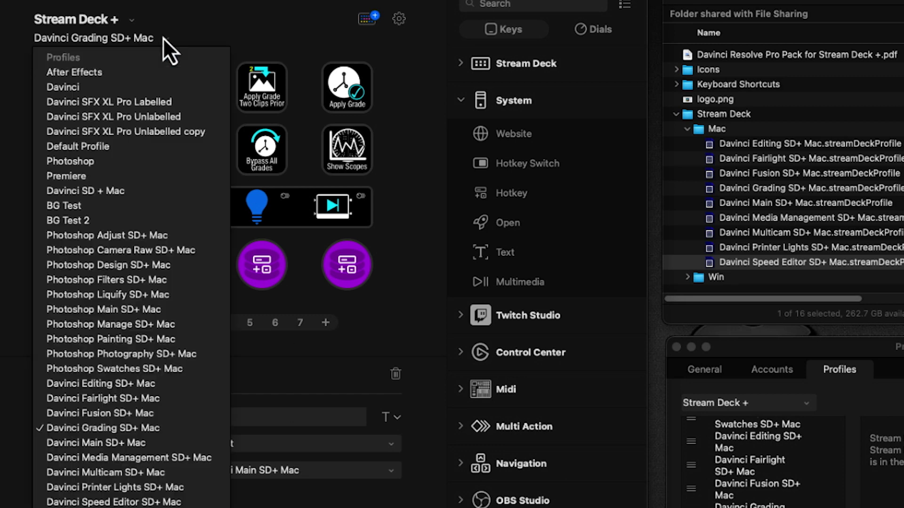
left_click(186, 387)
left_click(92, 89)
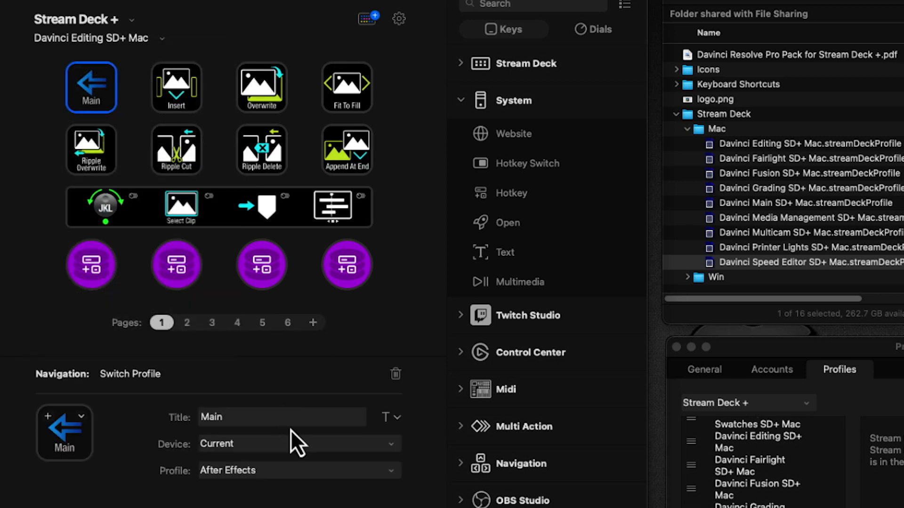
left_click(269, 472)
left_click(289, 393)
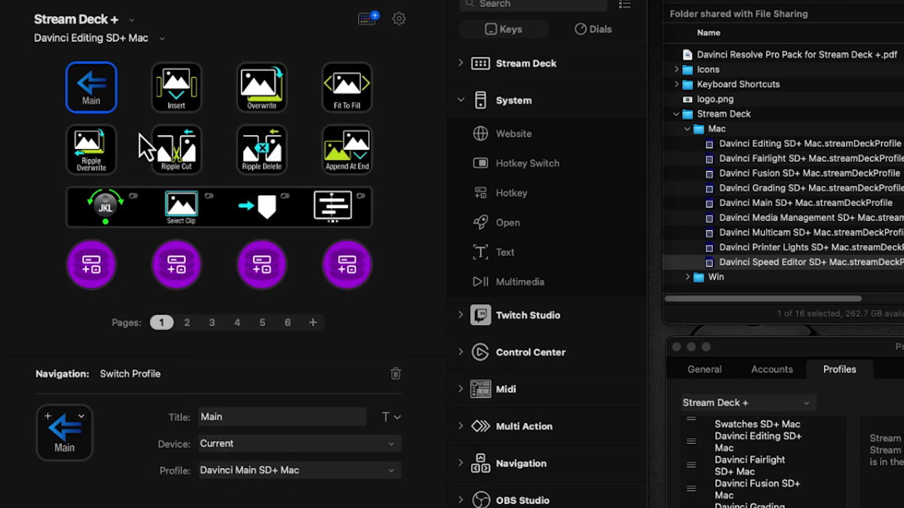
Open the Davinci Fairlight SD+ Mac profile and set its Main key to switch to Davinci Main SD+ Mac
left_click(123, 38)
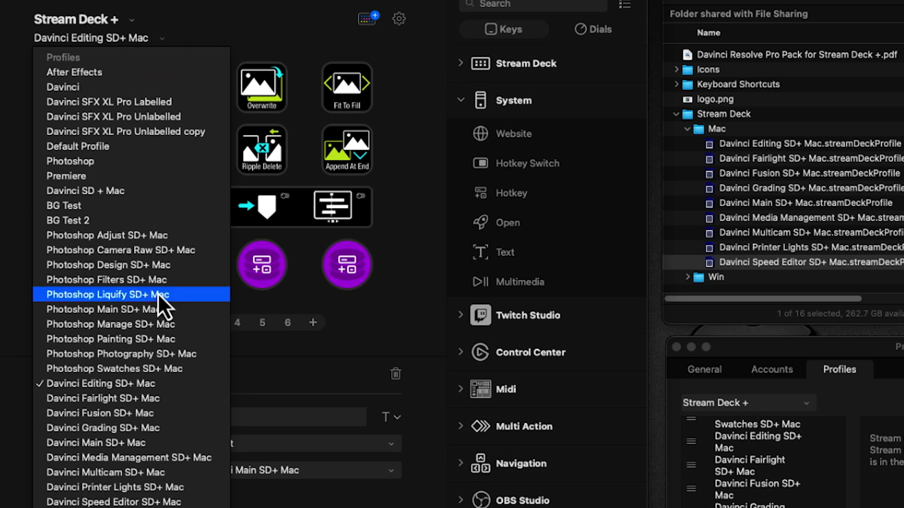
left_click(182, 400)
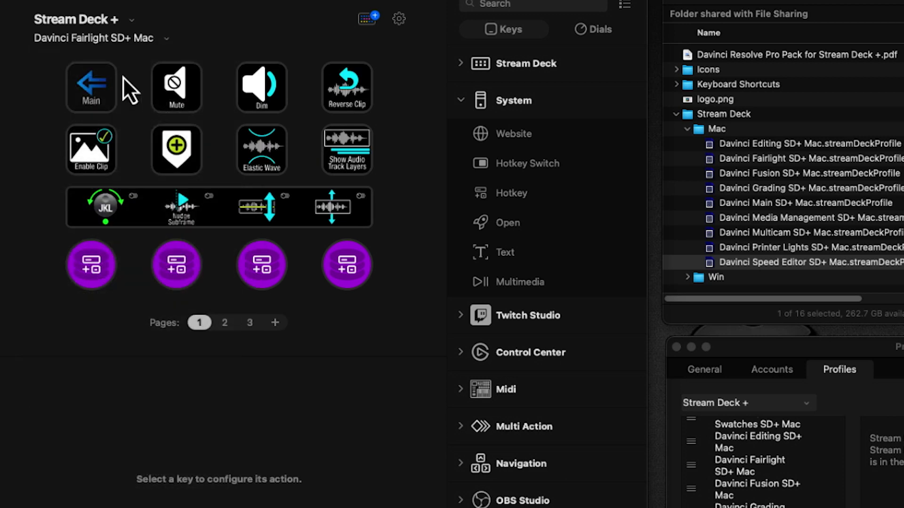
left_click(88, 101)
left_click(291, 474)
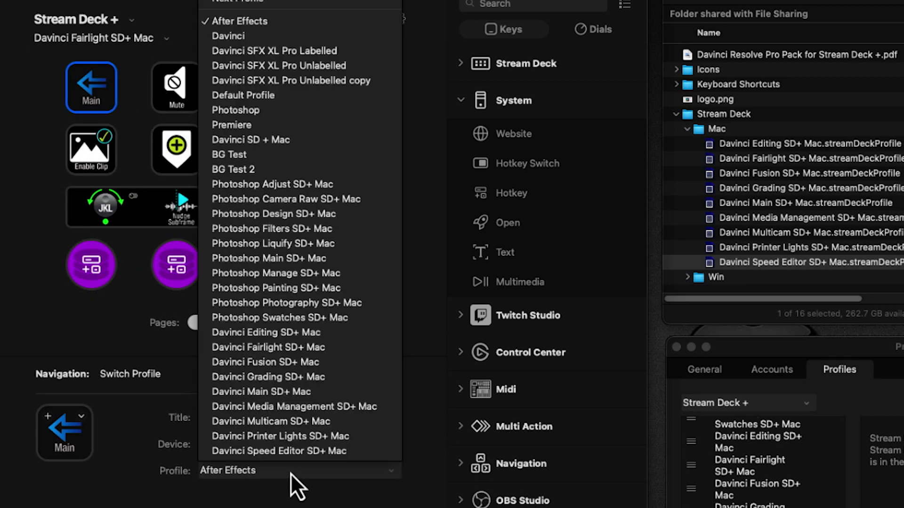
left_click(296, 392)
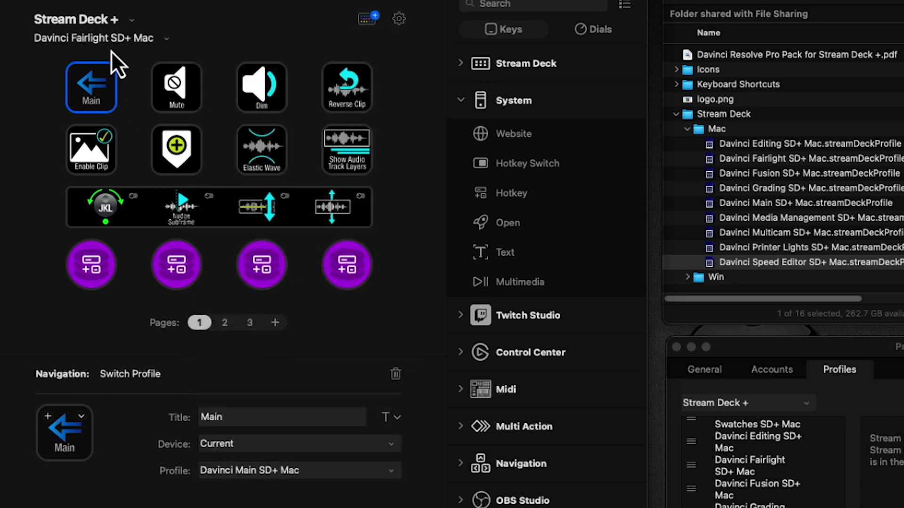
Open the Davinci Fusion SD+ Mac profile and set its Main key to switch to Davinci Main SD+ Mac
left_click(121, 42)
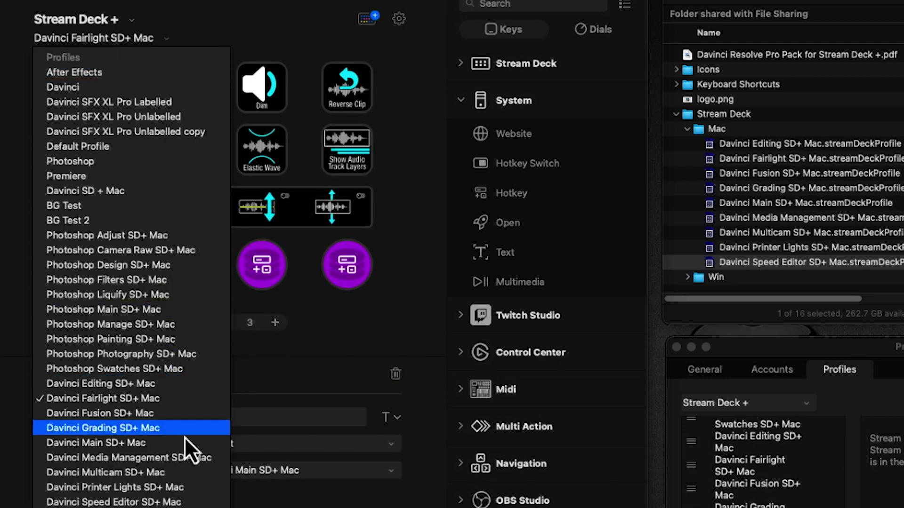
left_click(184, 416)
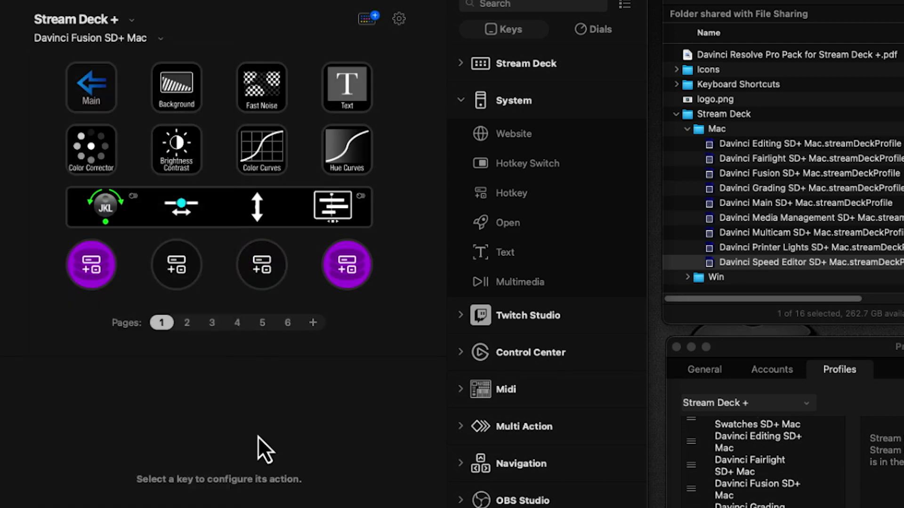
left_click(90, 89)
left_click(227, 473)
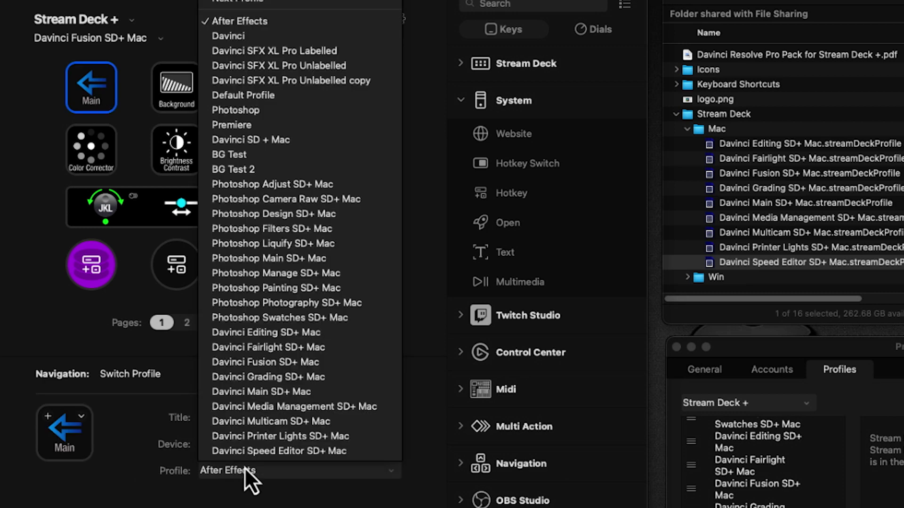
left_click(277, 393)
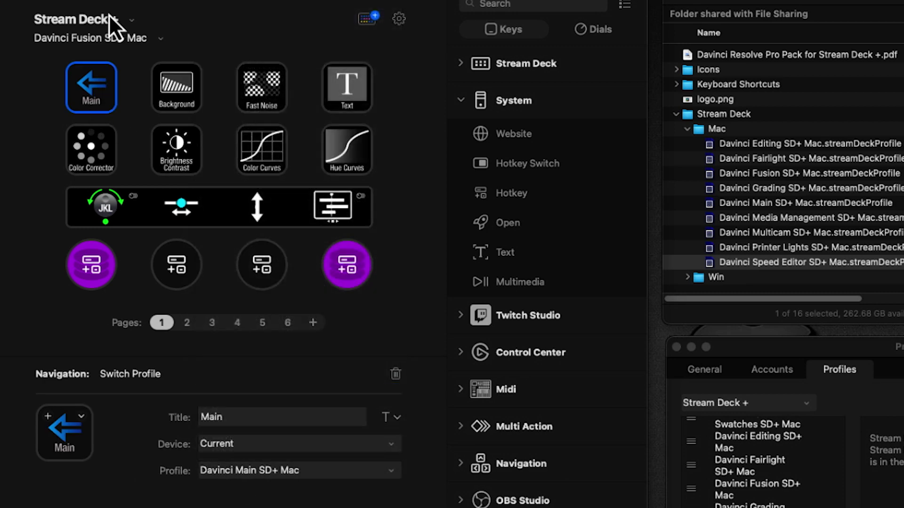
Open the Davinci Media Management SD+ Mac profile and set its Main key to switch to Davinci Main SD+ Mac
left_click(101, 37)
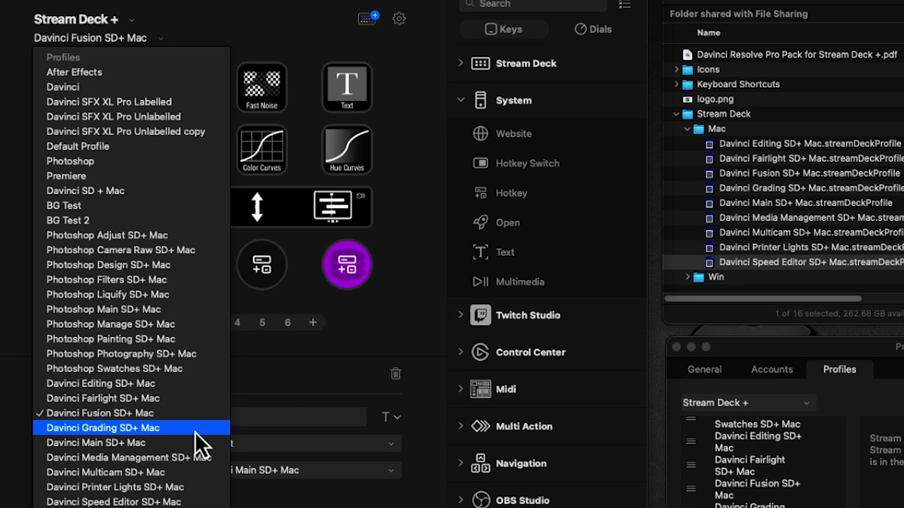
left_click(187, 456)
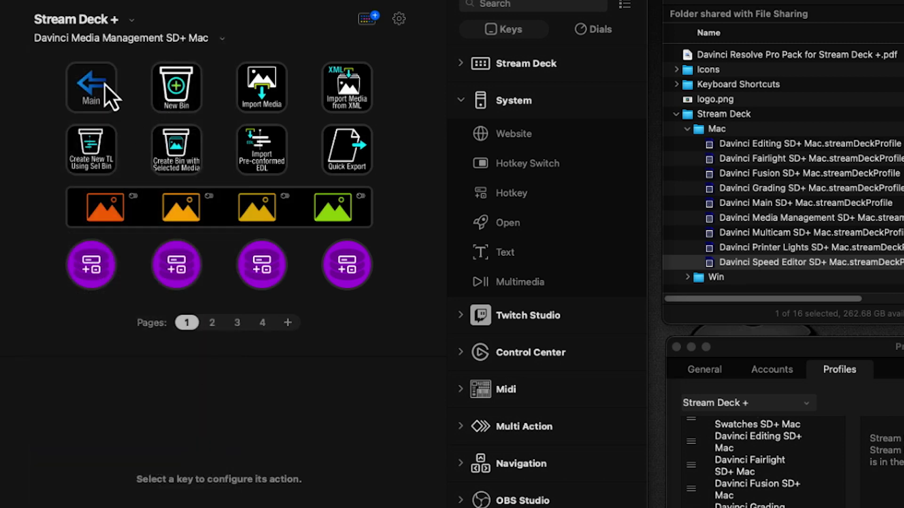
left_click(106, 86)
left_click(268, 468)
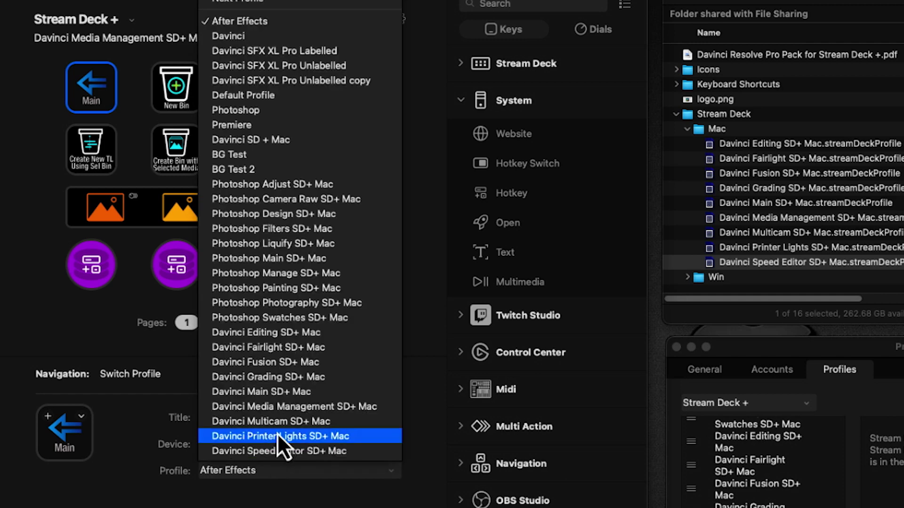
left_click(277, 393)
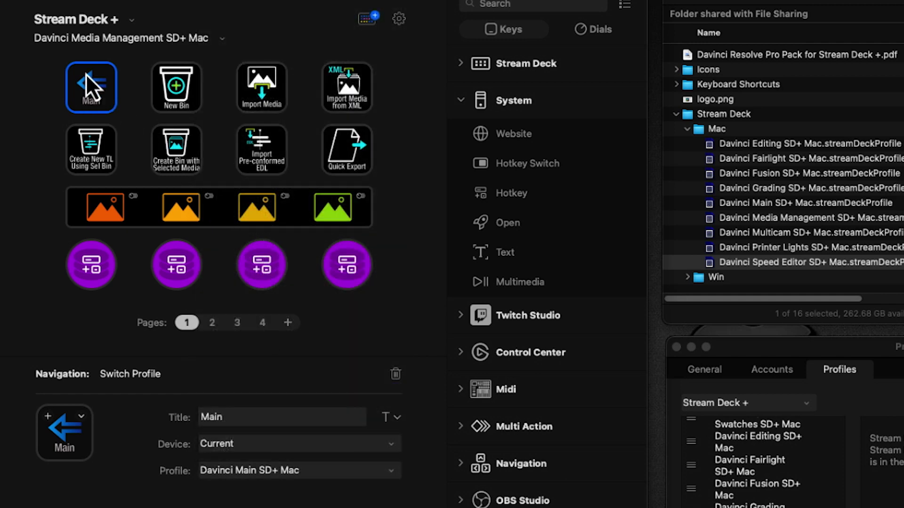
Open the Davinci Multicam SD+ Mac profile and set its Main key to switch to Davinci Main SD+ Mac
left_click(90, 40)
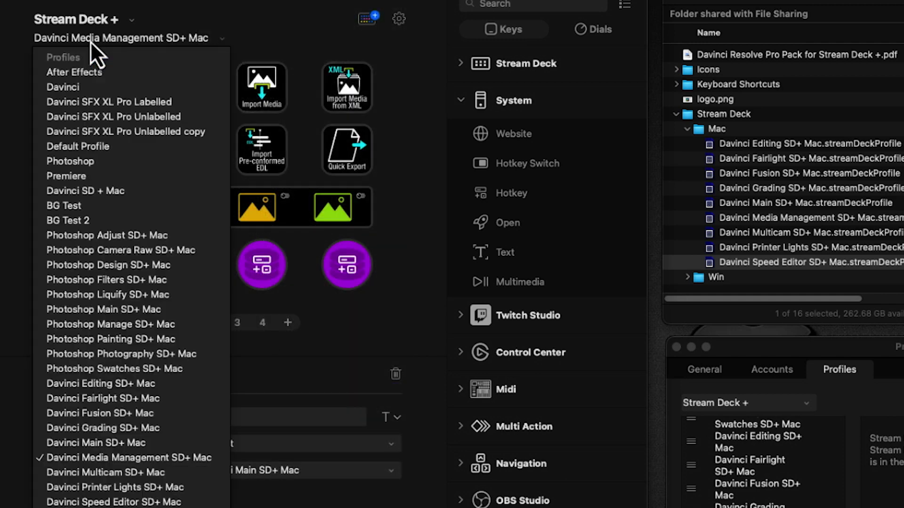
left_click(162, 473)
left_click(79, 70)
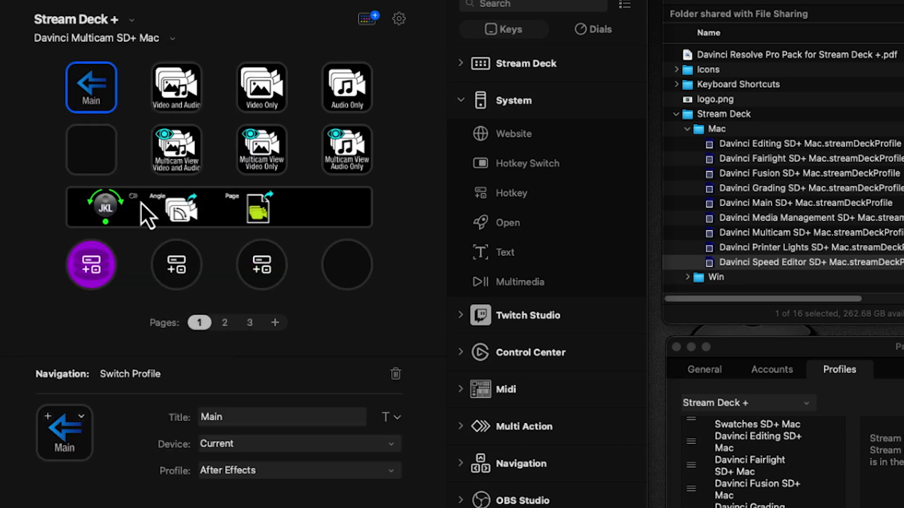
left_click(283, 462)
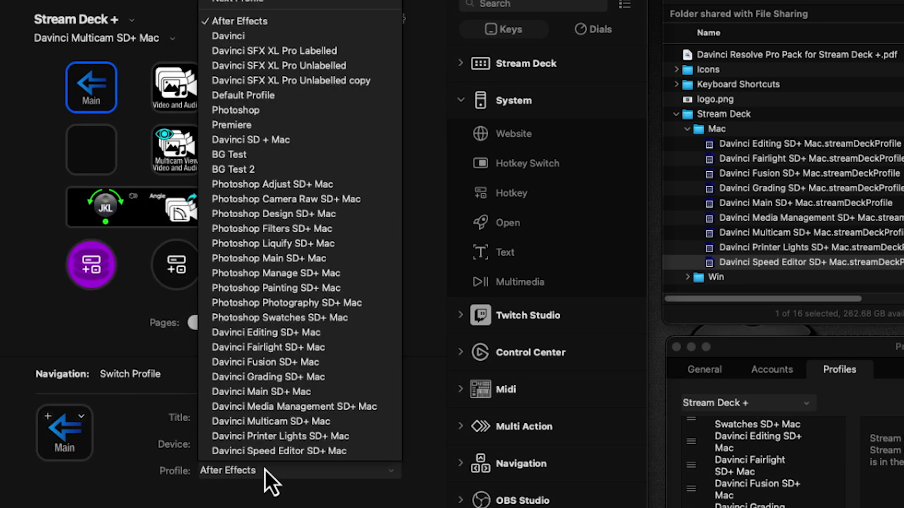
left_click(276, 392)
Open the Davinci Printer Lights SD+ Mac profile and set its Main key to switch to Davinci Main SD+ Mac
left_click(100, 43)
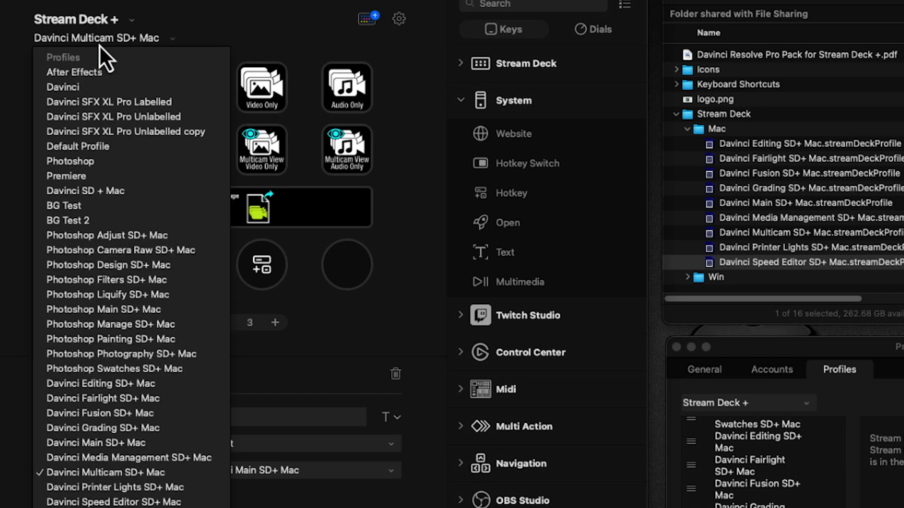
left_click(165, 493)
left_click(100, 82)
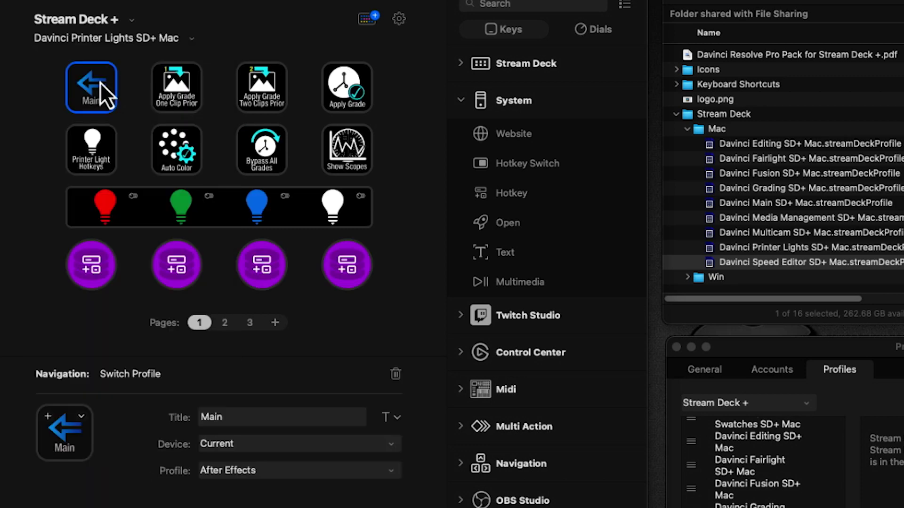
left_click(266, 470)
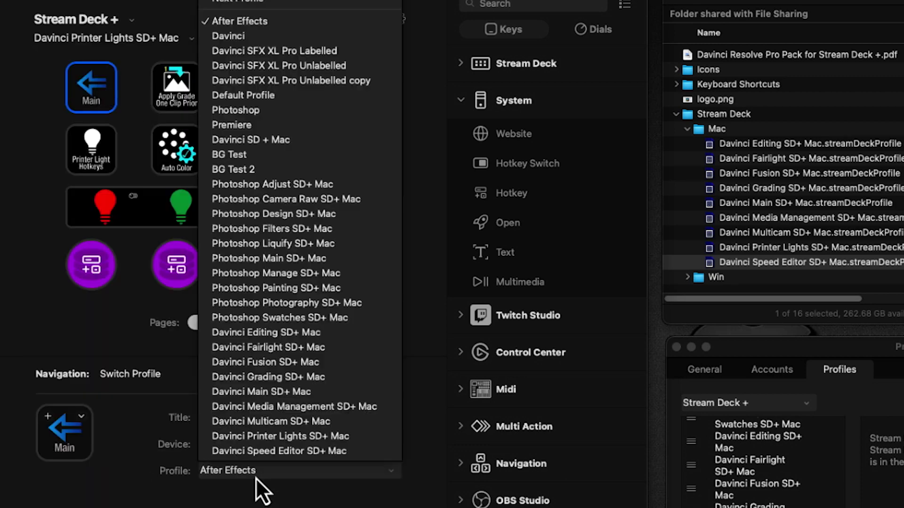
left_click(286, 392)
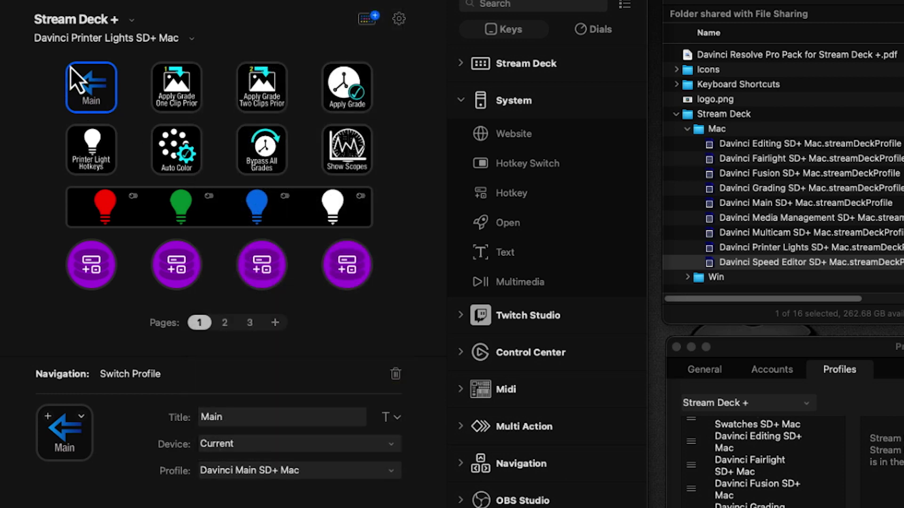
Open the Davinci Speed Editor SD+ Mac profile and set its Main key to switch to Davinci Main SD+ Mac
left_click(98, 45)
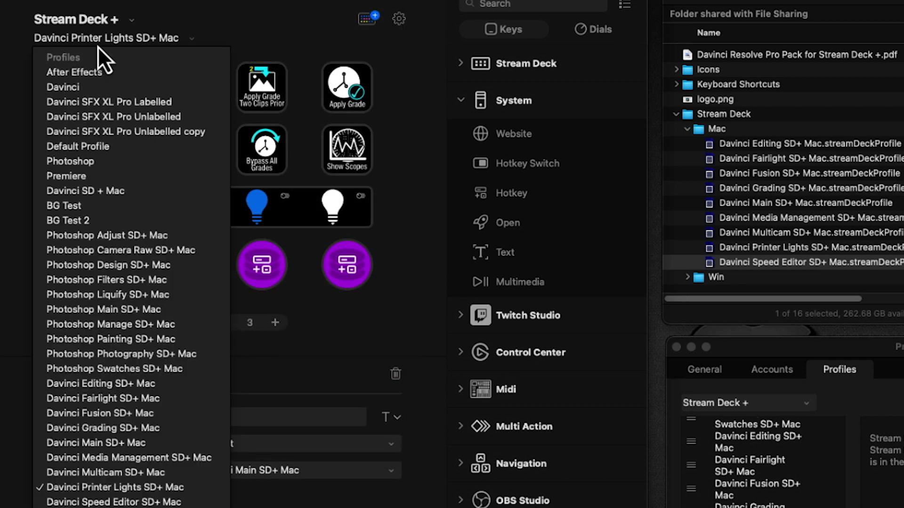
left_click(137, 503)
left_click(103, 99)
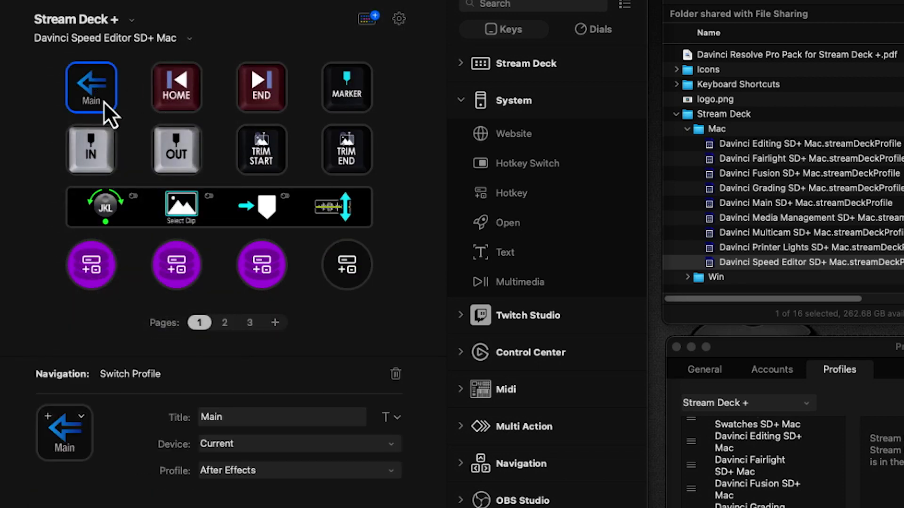
left_click(247, 471)
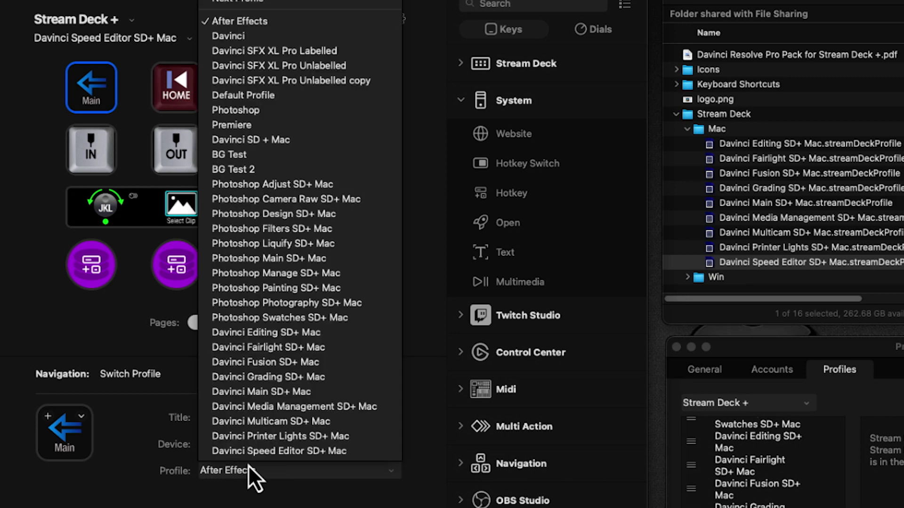
left_click(267, 393)
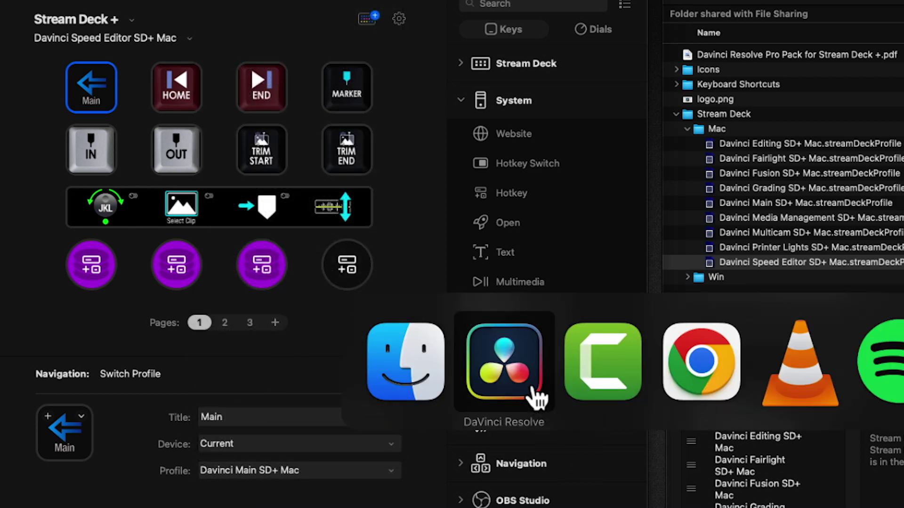
Switch to DaVinci Resolve and go to the Fusion page, followed by the Edit page
left_click(530, 339)
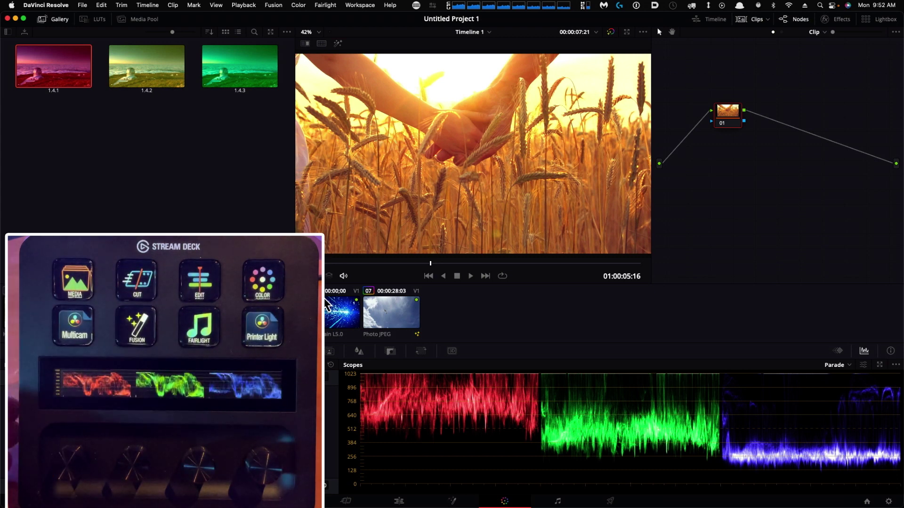
key("shift+5")
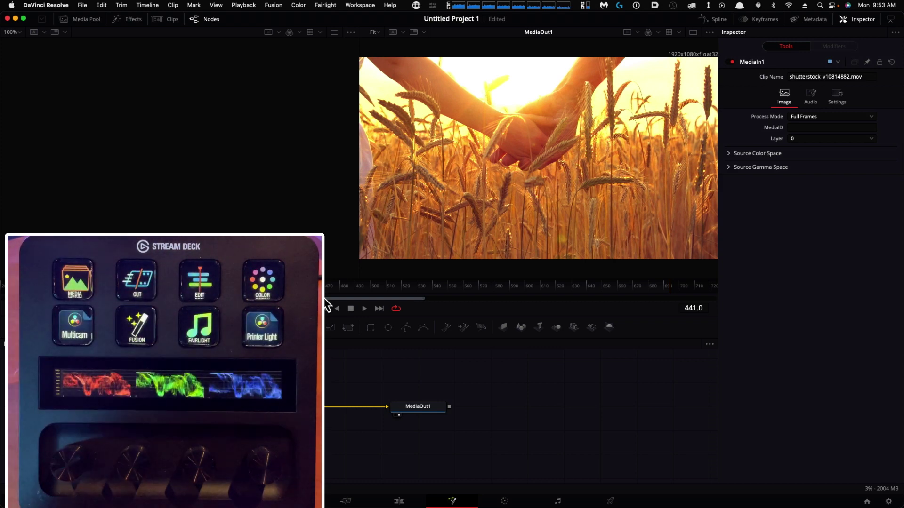
key("shift+4")
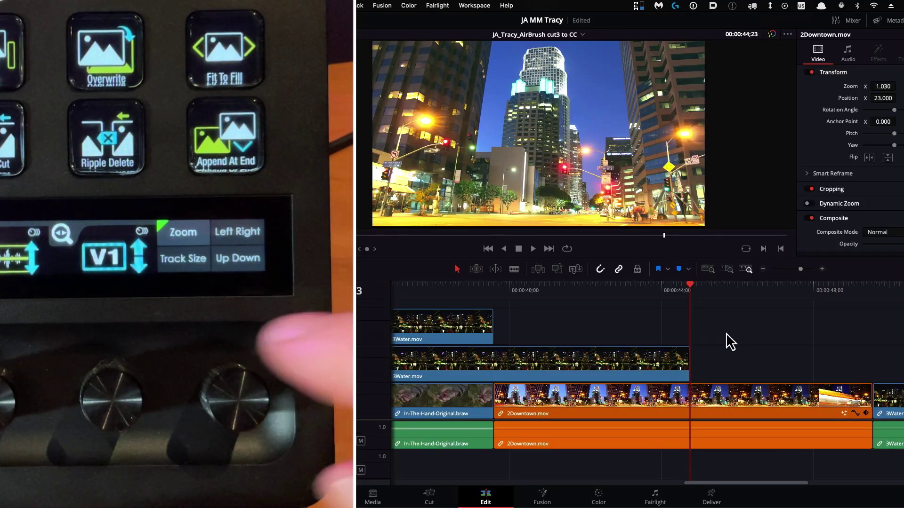
Zoom the Edit page timeline out and in repeatedly around the playhead to view the clips at different scales
key("super+minus")
key("super+minus")
key("super+minus")
key("super+minus")
key("super+minus")
key("super+minus")
key("super+equal")
key("super+equal")
key("super+equal")
key("super+equal")
key("super+equal")
key("super+equal")
key("super+minus")
key("super+minus")
key("super+minus")
key("super+minus")
key("super+minus")
key("super+equal")
key("super+equal")
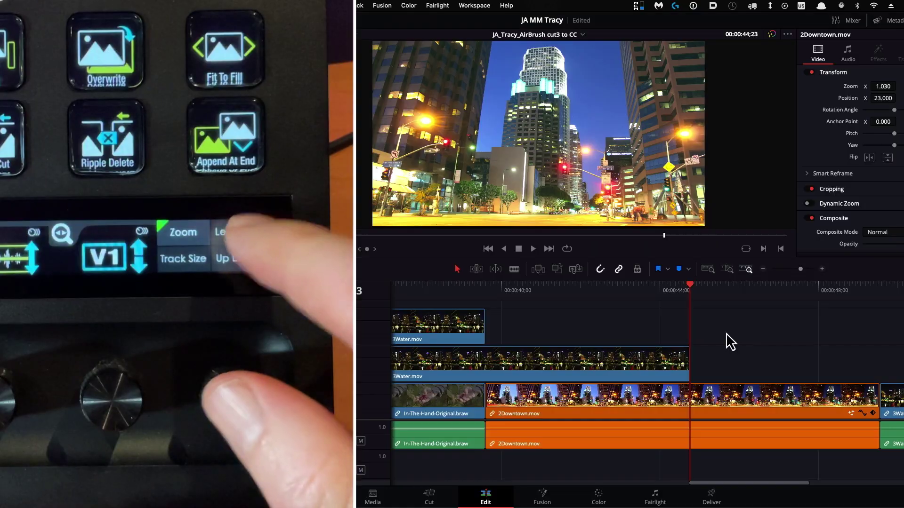
Scroll the timeline back and forth along its length and up and down through its tracks
scroll(726, 332, "left", 5)
scroll(725, 332, "right", 10)
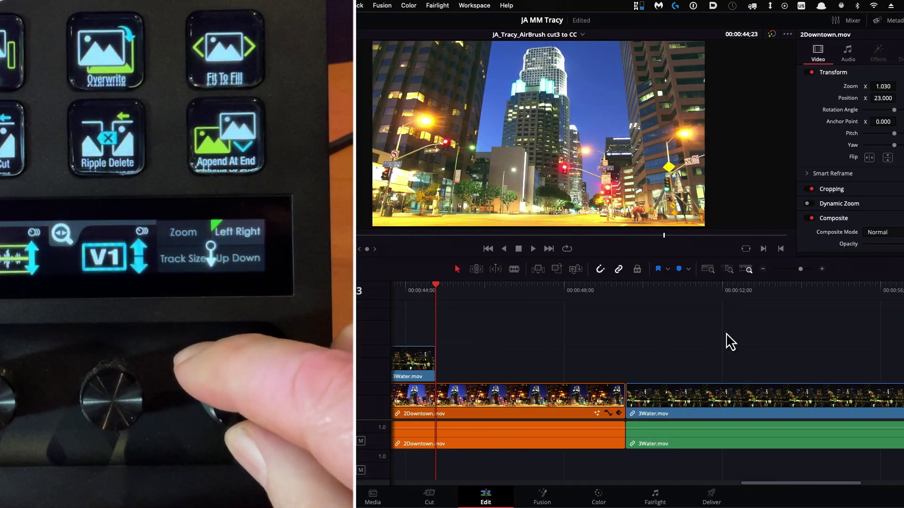
scroll(725, 332, "left", 8)
scroll(726, 332, "right", 4)
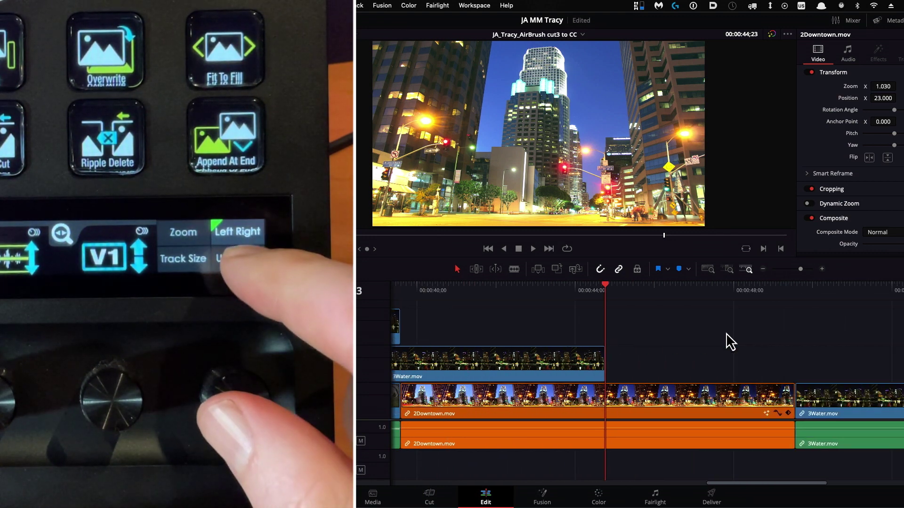
scroll(726, 332, "up", 3)
scroll(726, 332, "down", 3)
scroll(725, 332, "up", 3)
scroll(726, 332, "down", 3)
scroll(725, 332, "down", 1)
scroll(726, 332, "up", 1)
scroll(725, 332, "down", 1)
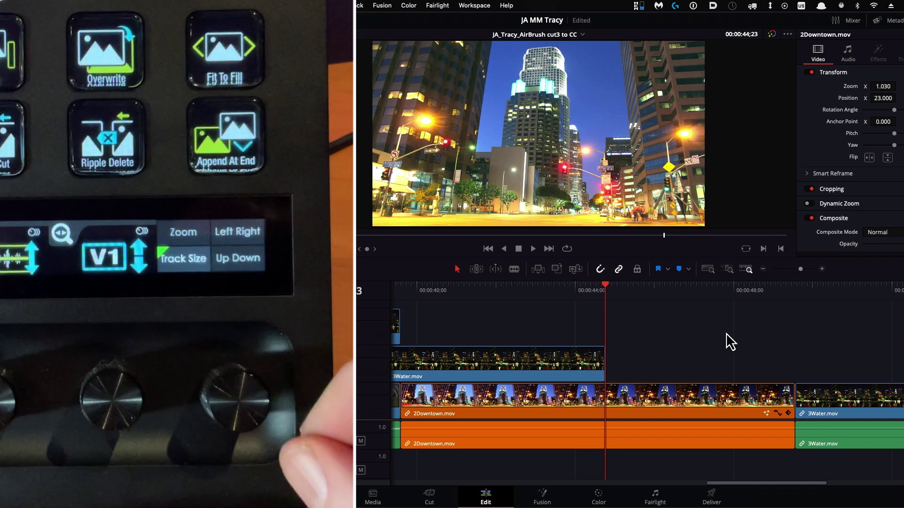
Enlarge and shrink the timeline's video tracks several times, finishing with them slightly shorter than at the start
key("shift+Up")
key("shift+Down")
key("shift+Up")
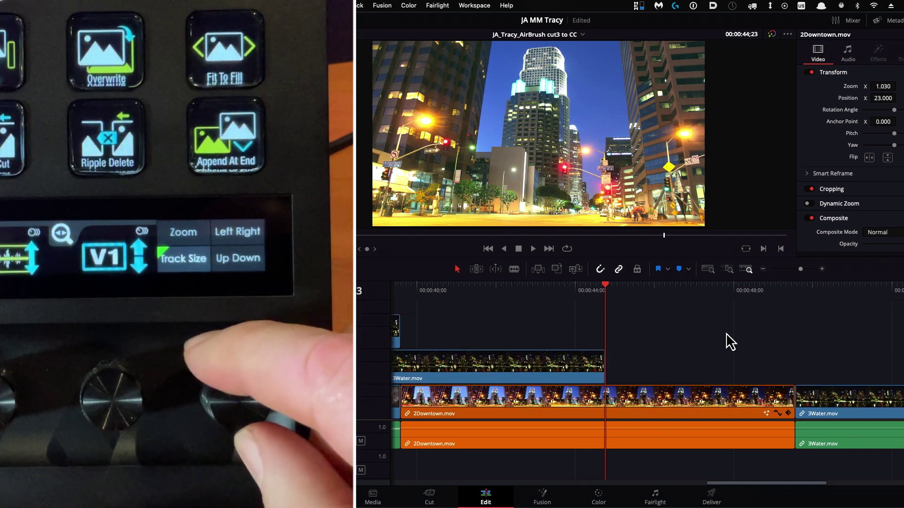
key("shift+Down")
key("shift+Up")
key("shift+Down")
key("shift+Up")
key("shift+Up")
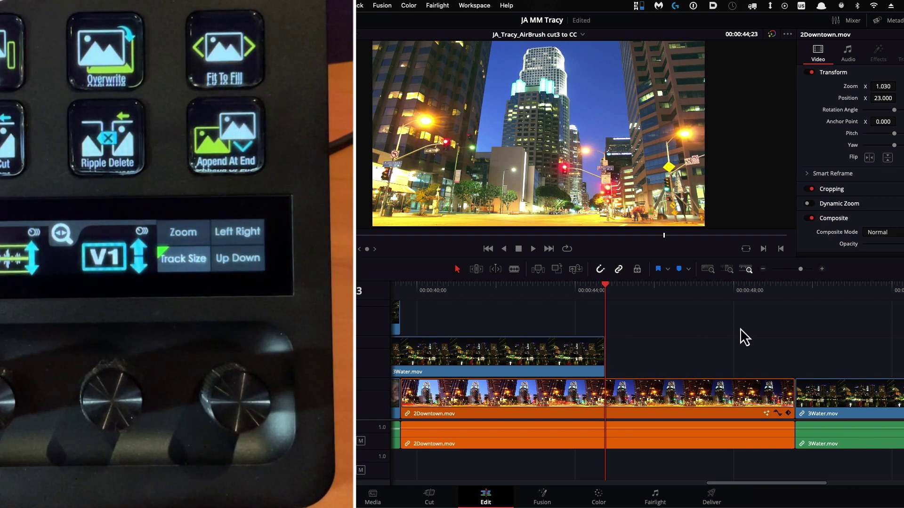
scroll(740, 329, "up", 3)
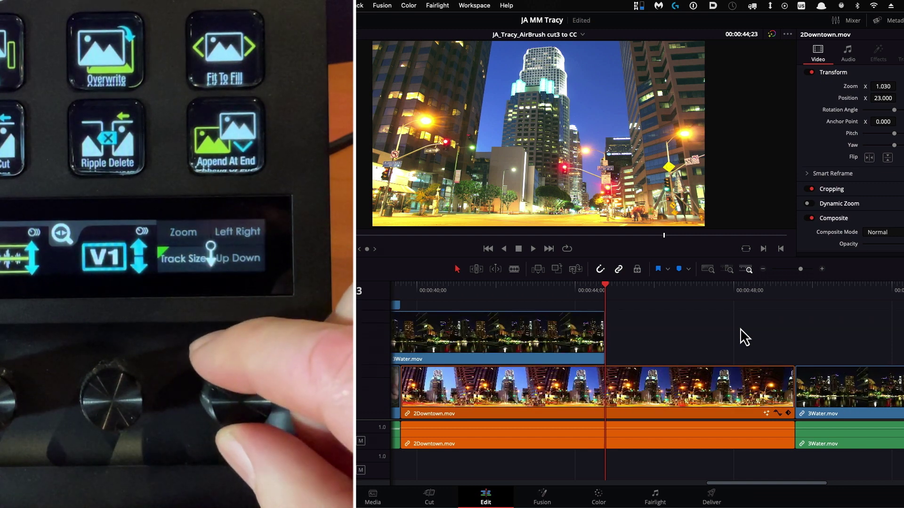
scroll(740, 329, "down", 2)
scroll(739, 329, "down", 3)
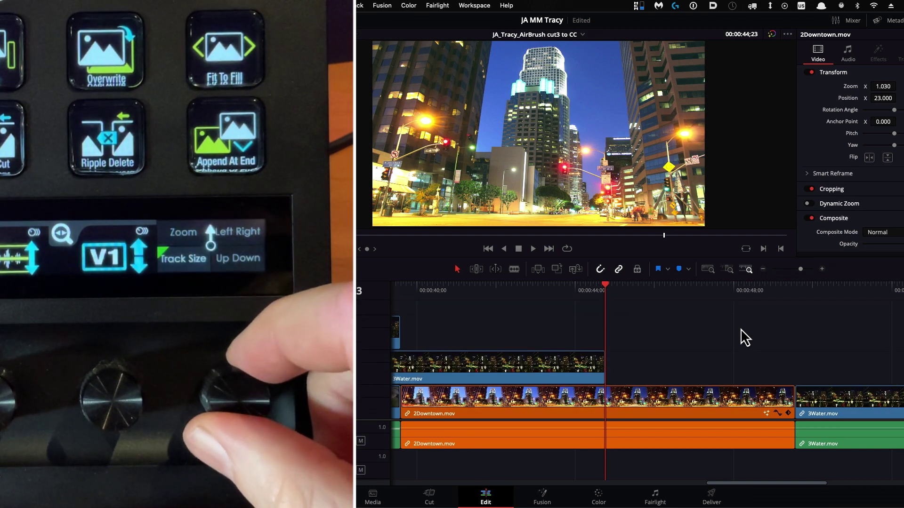